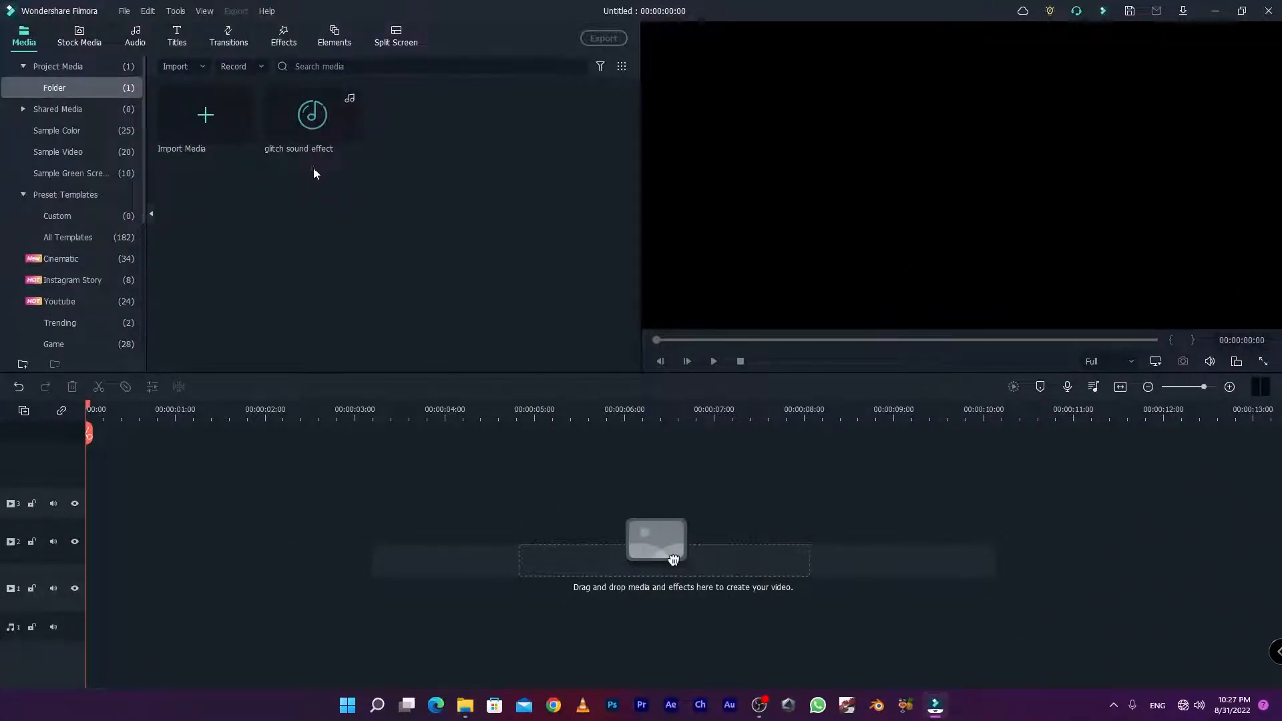
# - Preview the downloaded stock clip of the rainy neon street
pyautogui.click(78, 37)
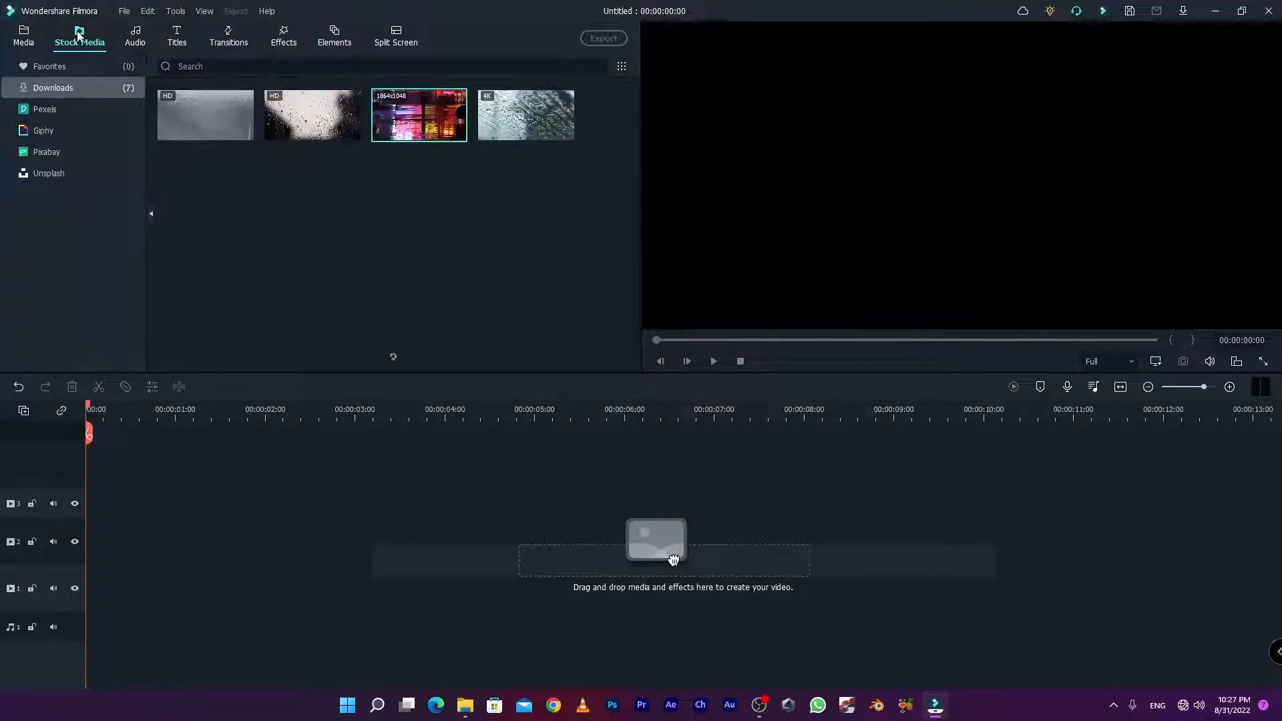
pyautogui.doubleClick(407, 121)
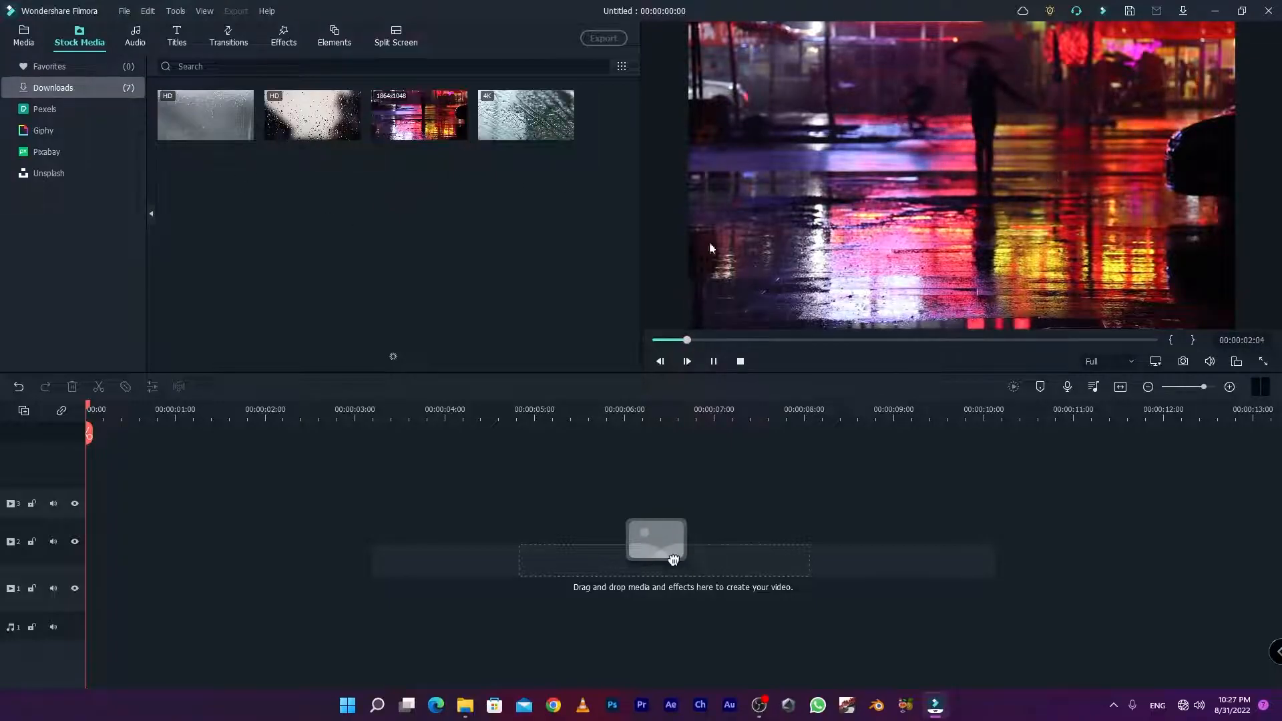
pyautogui.doubleClick(243, 117)
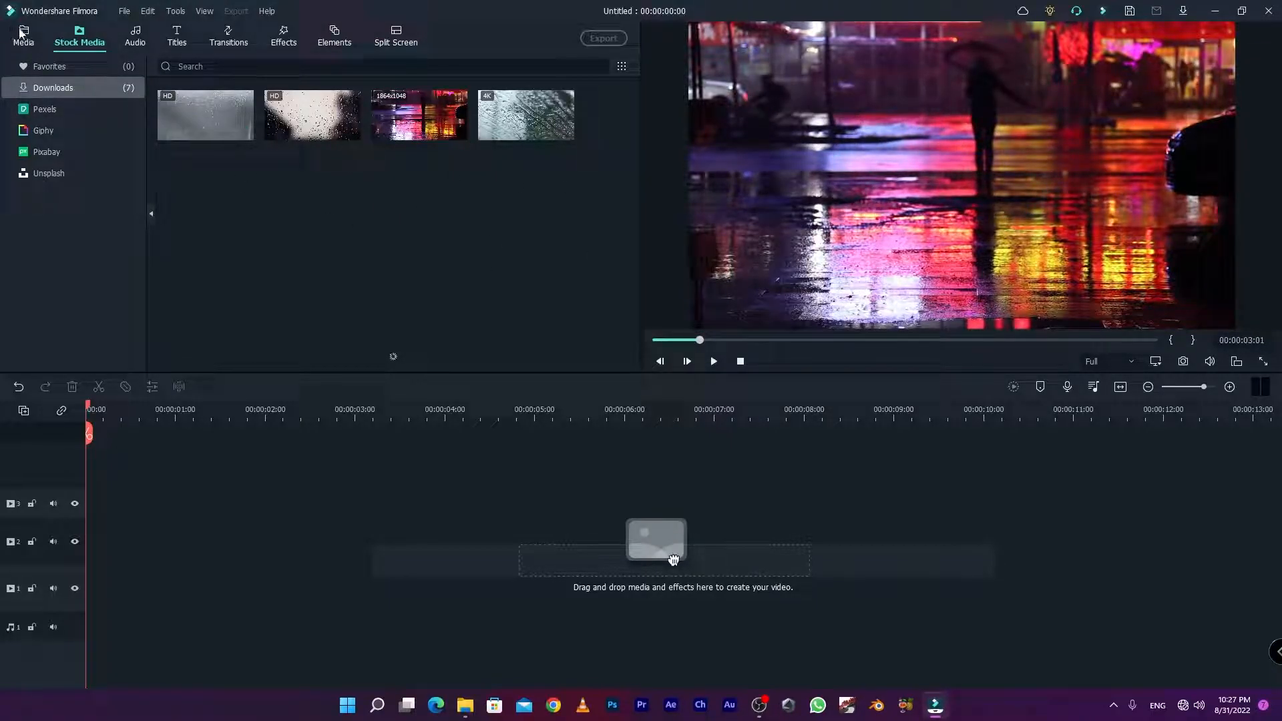
# - Add a Default Title at the start of video track 2 and change its text to GLITCH
pyautogui.click(178, 40)
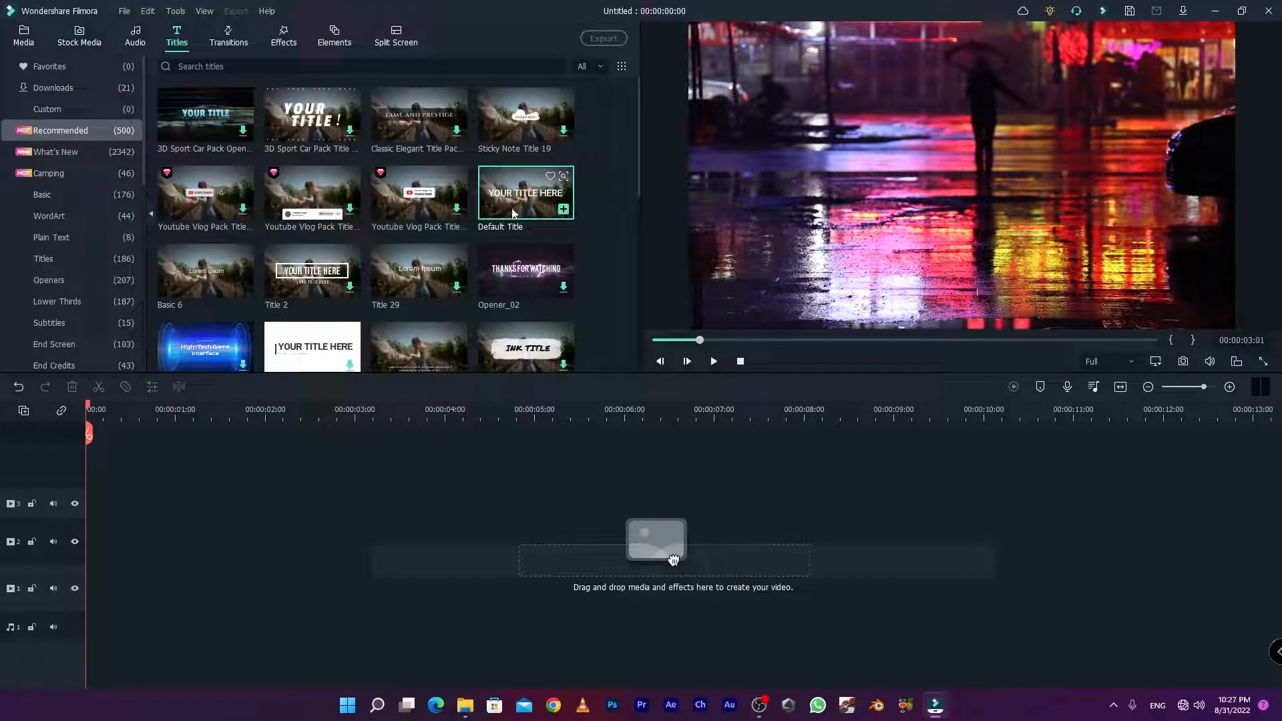
pyautogui.moveTo(673, 560); pyautogui.dragTo(89, 554)
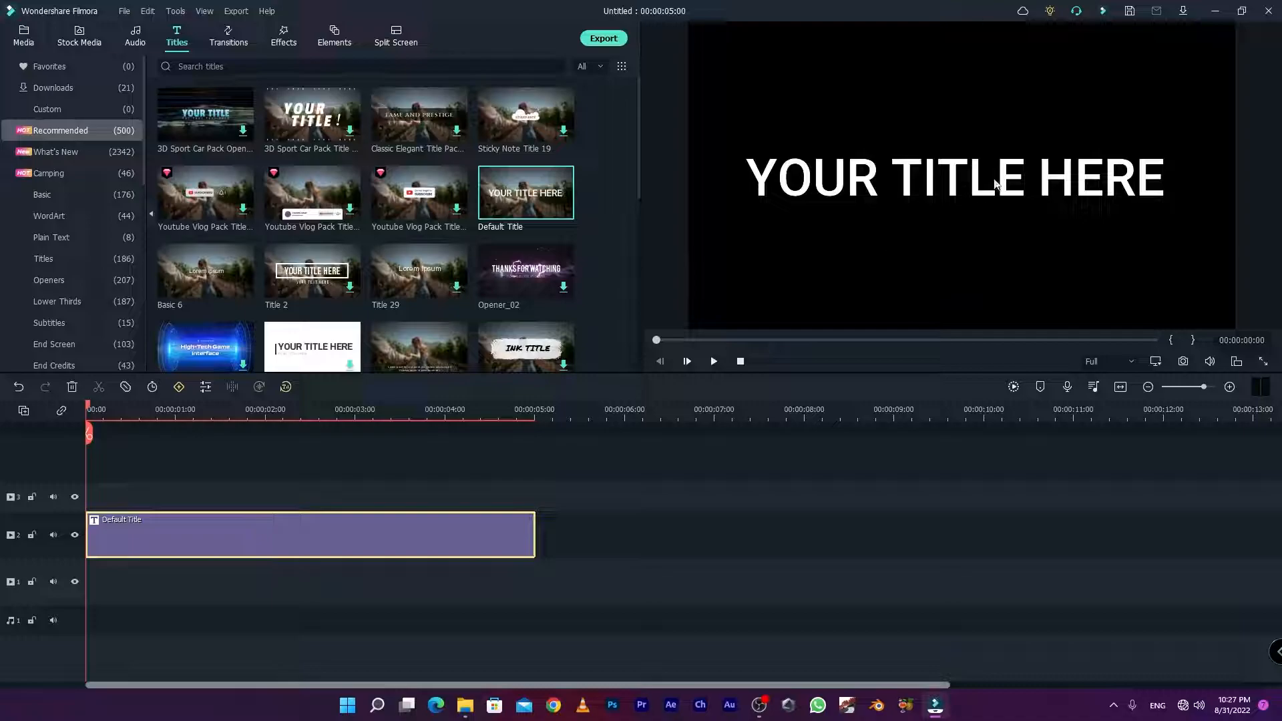
pyautogui.click(849, 171)
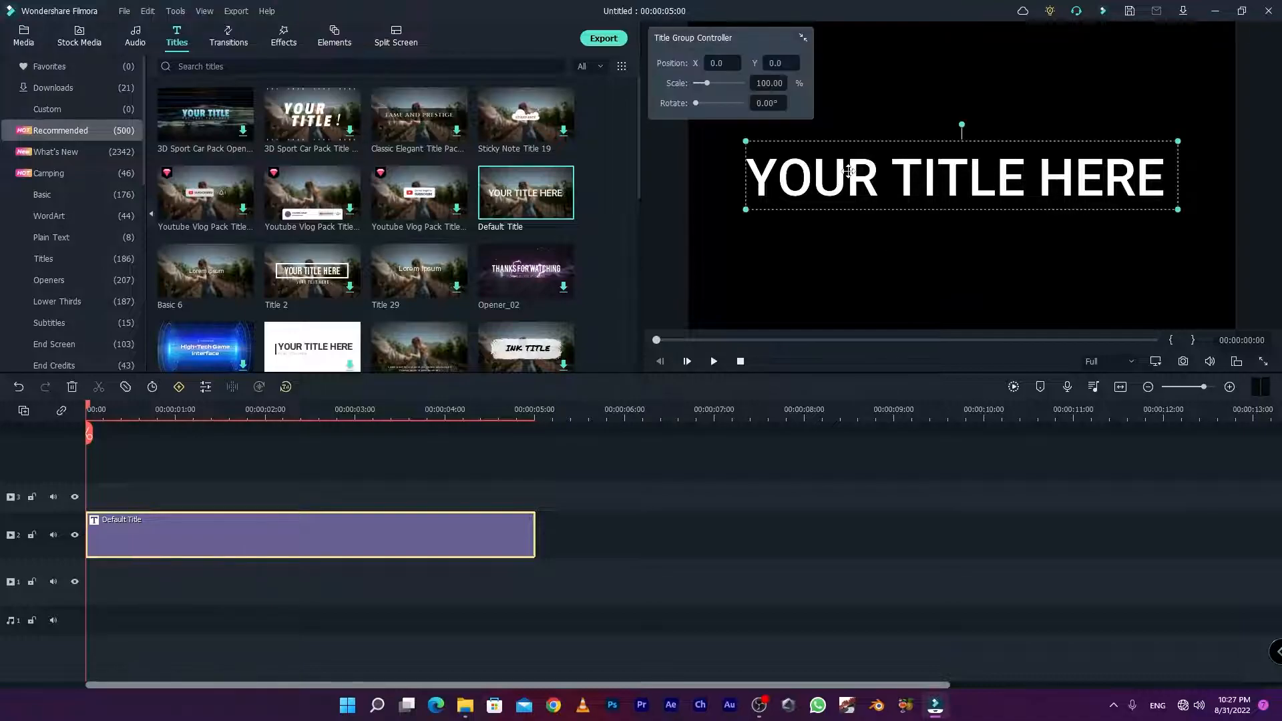
pyautogui.doubleClick(848, 171)
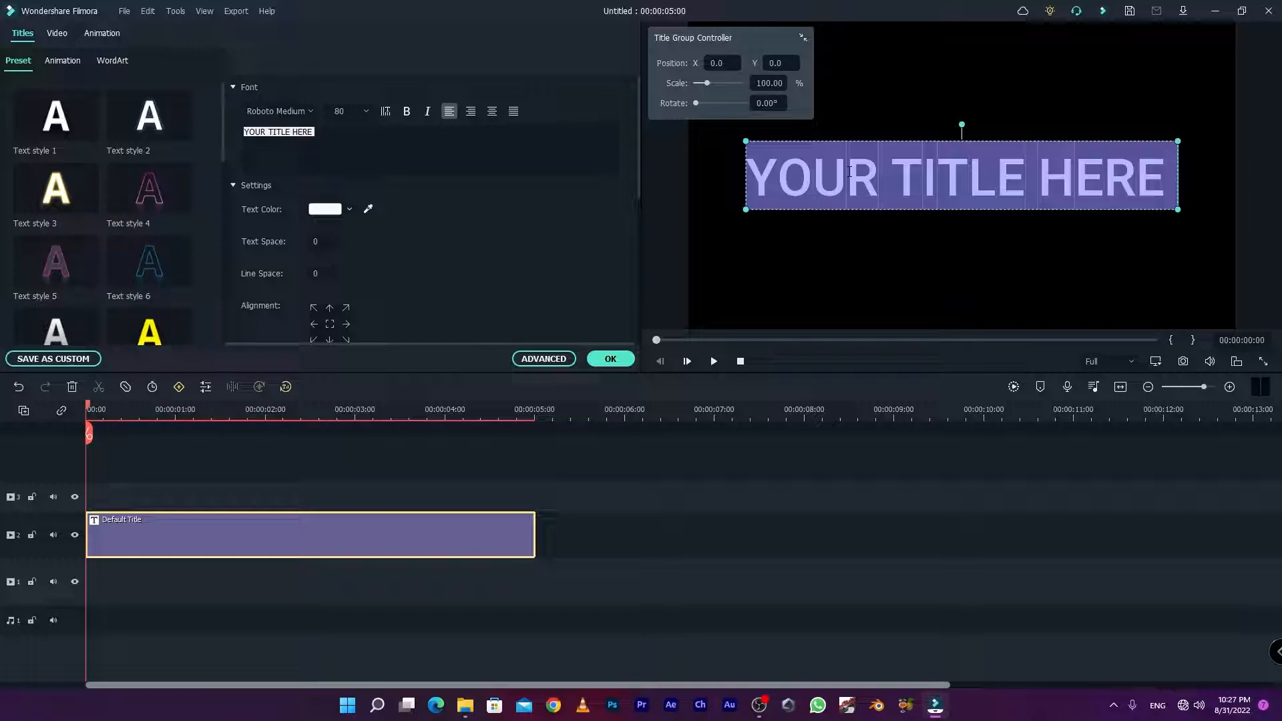
pyautogui.write('G')
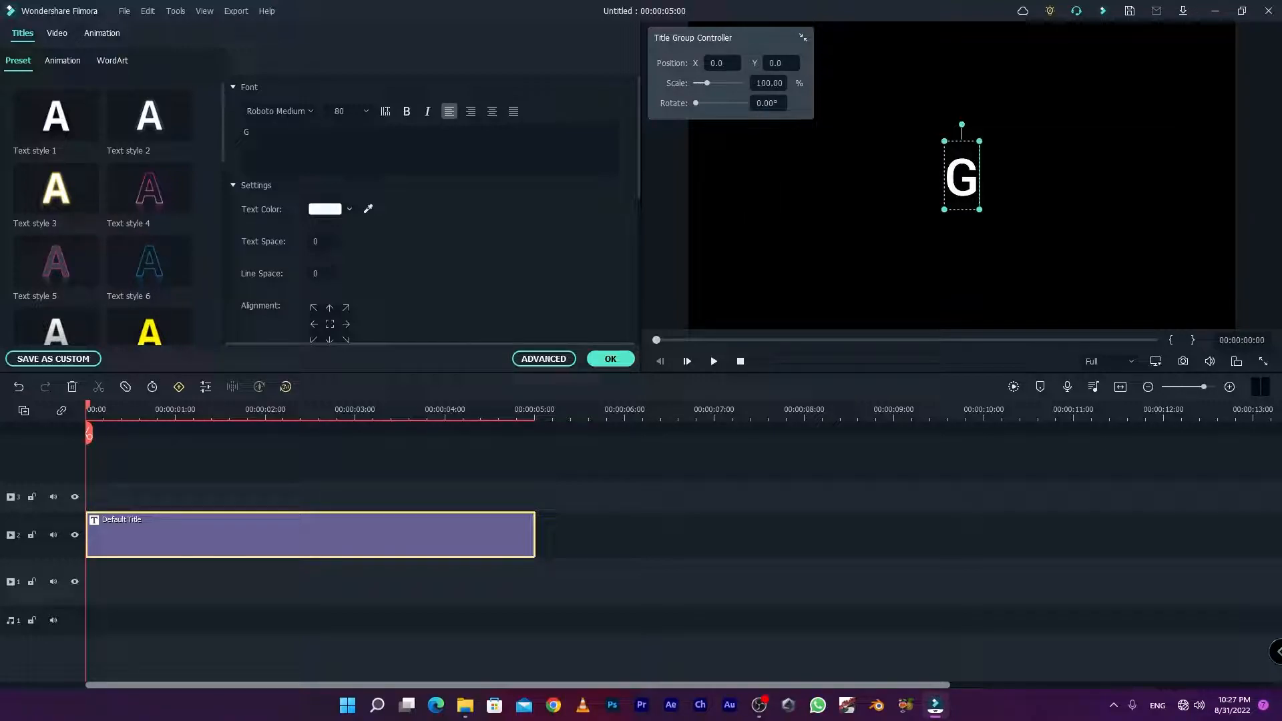
pyautogui.write('LITCH')
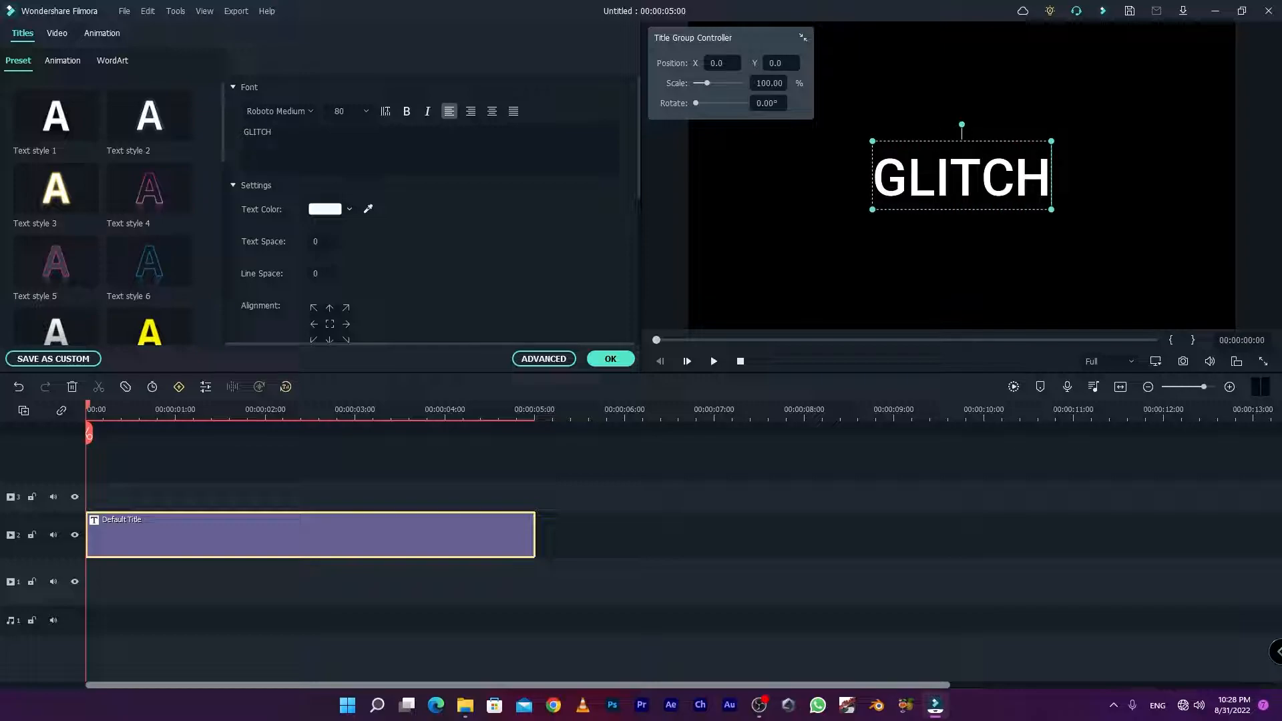
# - Set the font of the GLITCH title to Doctor Glitch and apply the change
pyautogui.moveTo(877, 172); pyautogui.dragTo(1052, 175)
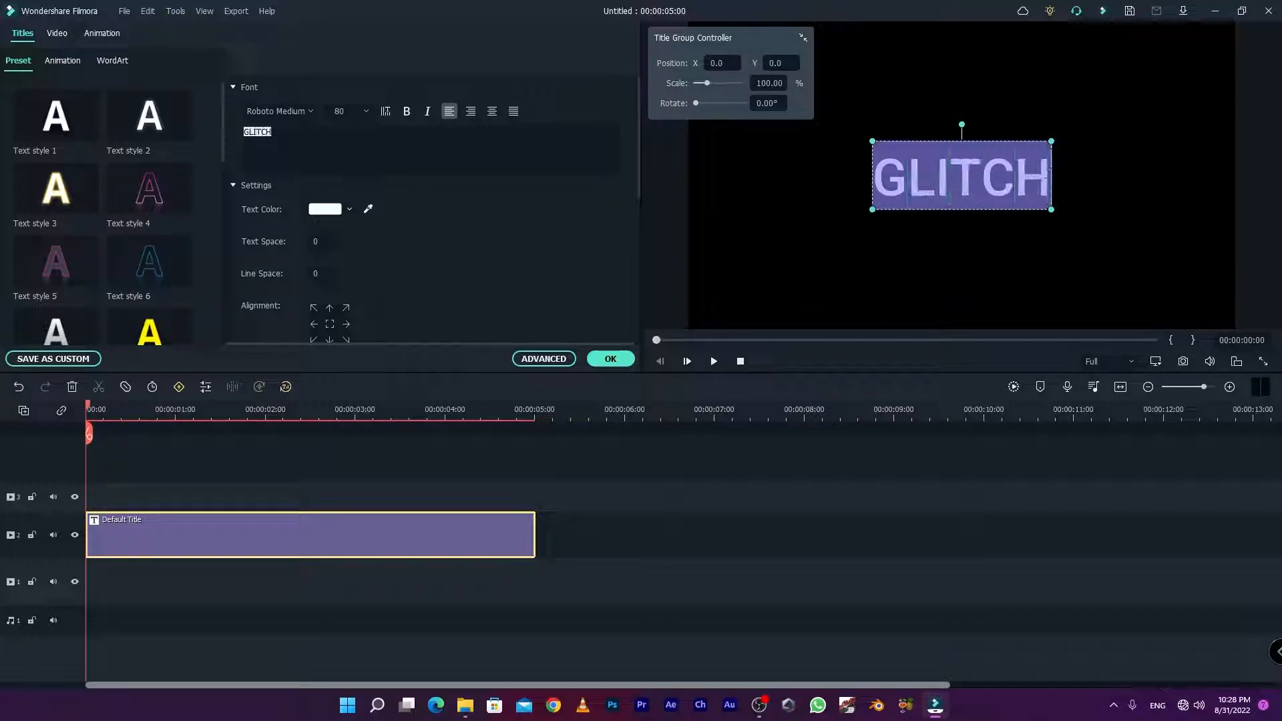
pyautogui.click(310, 112)
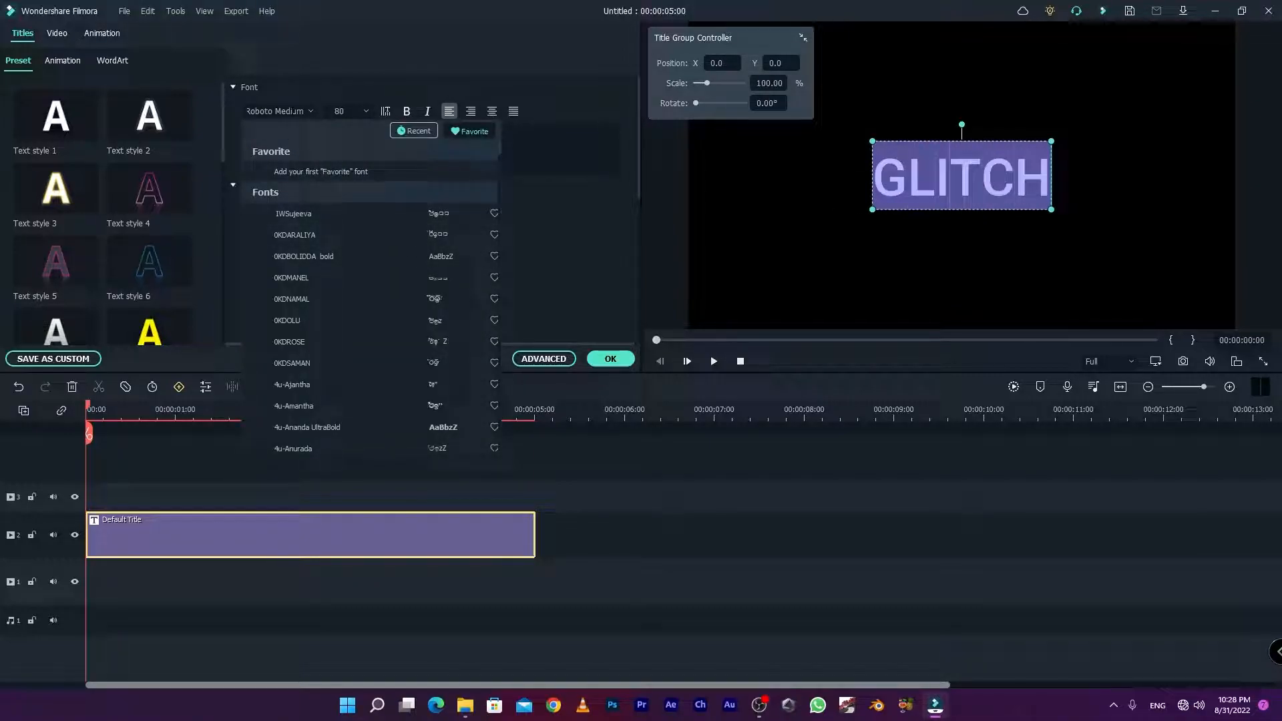
pyautogui.click(247, 111)
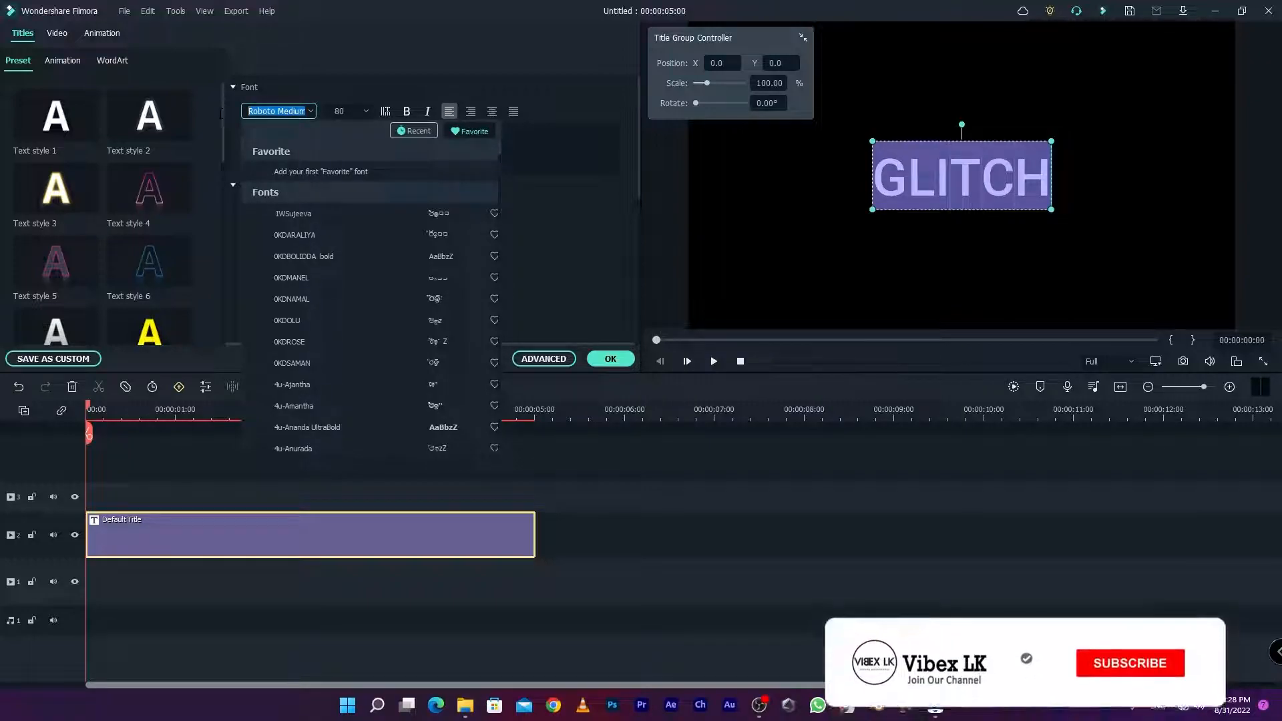
pyautogui.write('Gli')
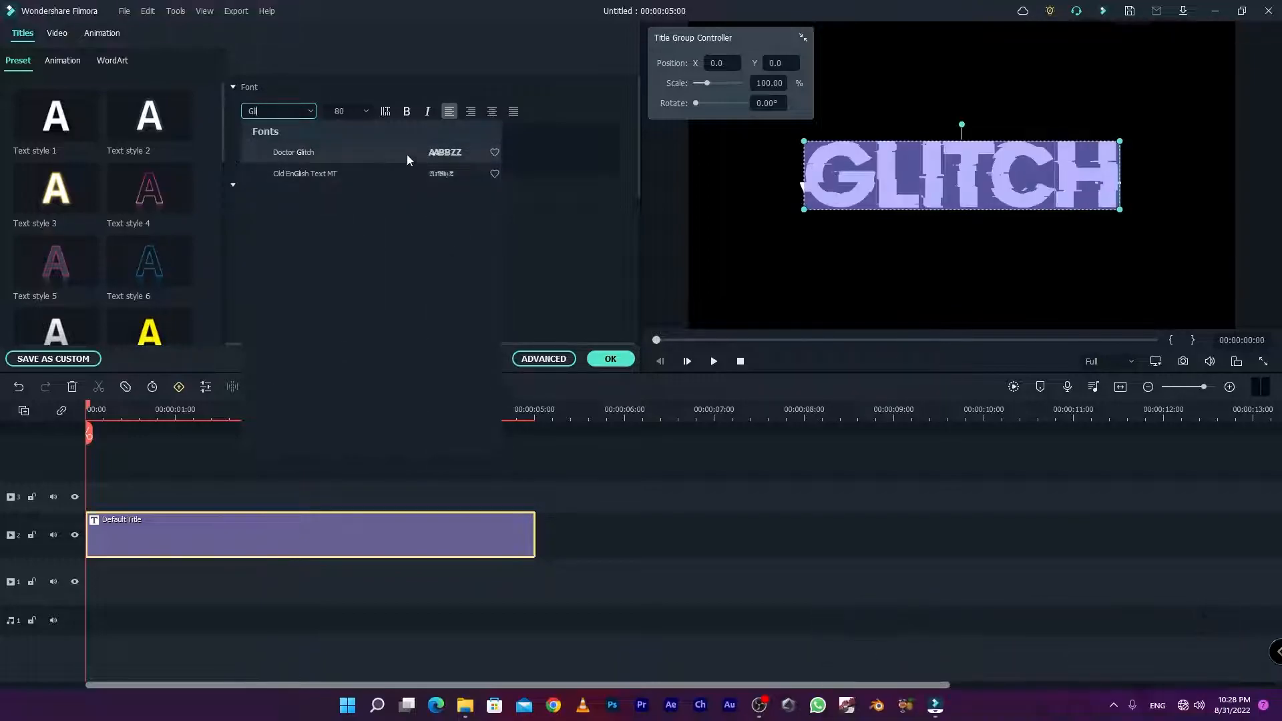
pyautogui.click(406, 152)
pyautogui.click(610, 359)
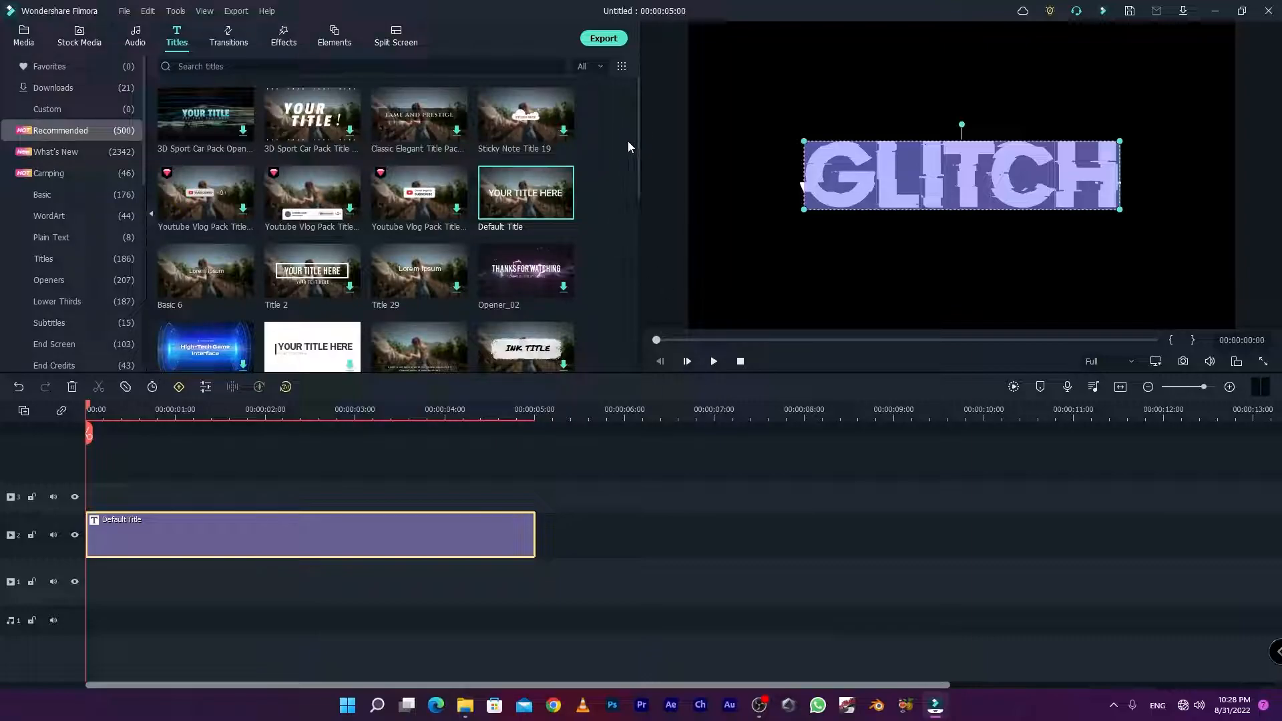
# - Save a PNG snapshot of the GLITCH title frame to the default Snapshot folder
pyautogui.click(458, 540)
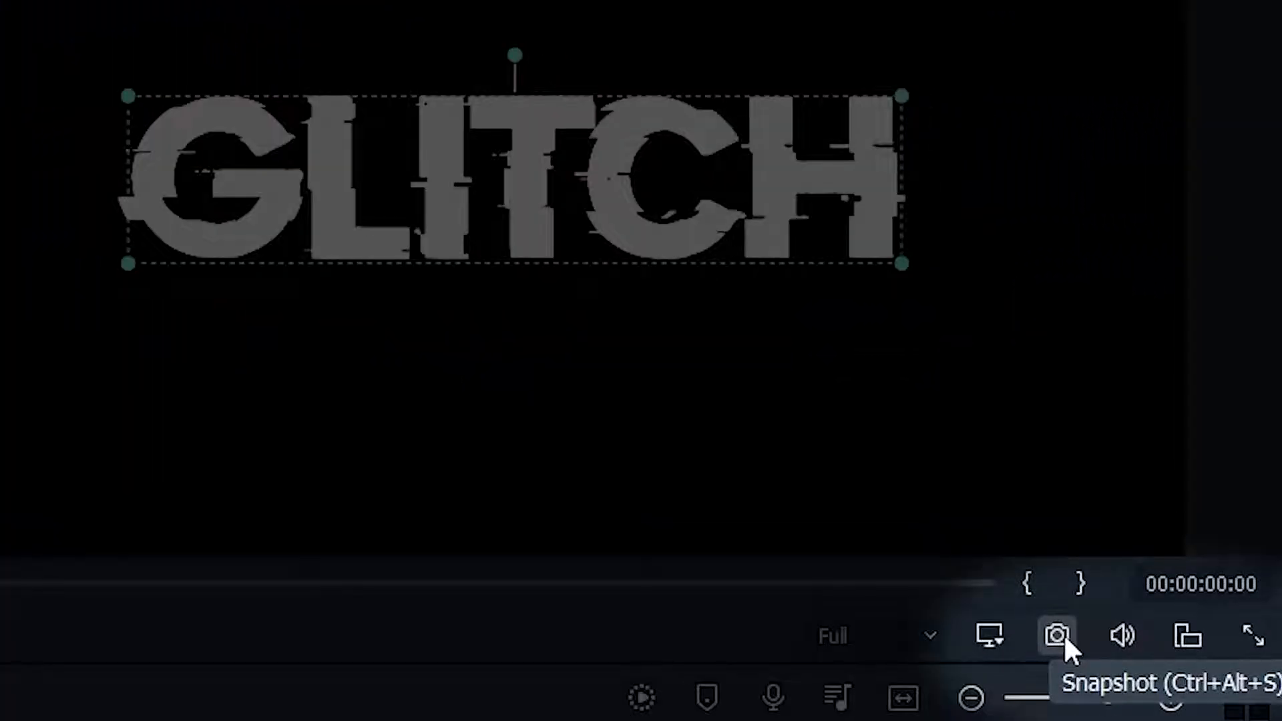
pyautogui.click(1064, 634)
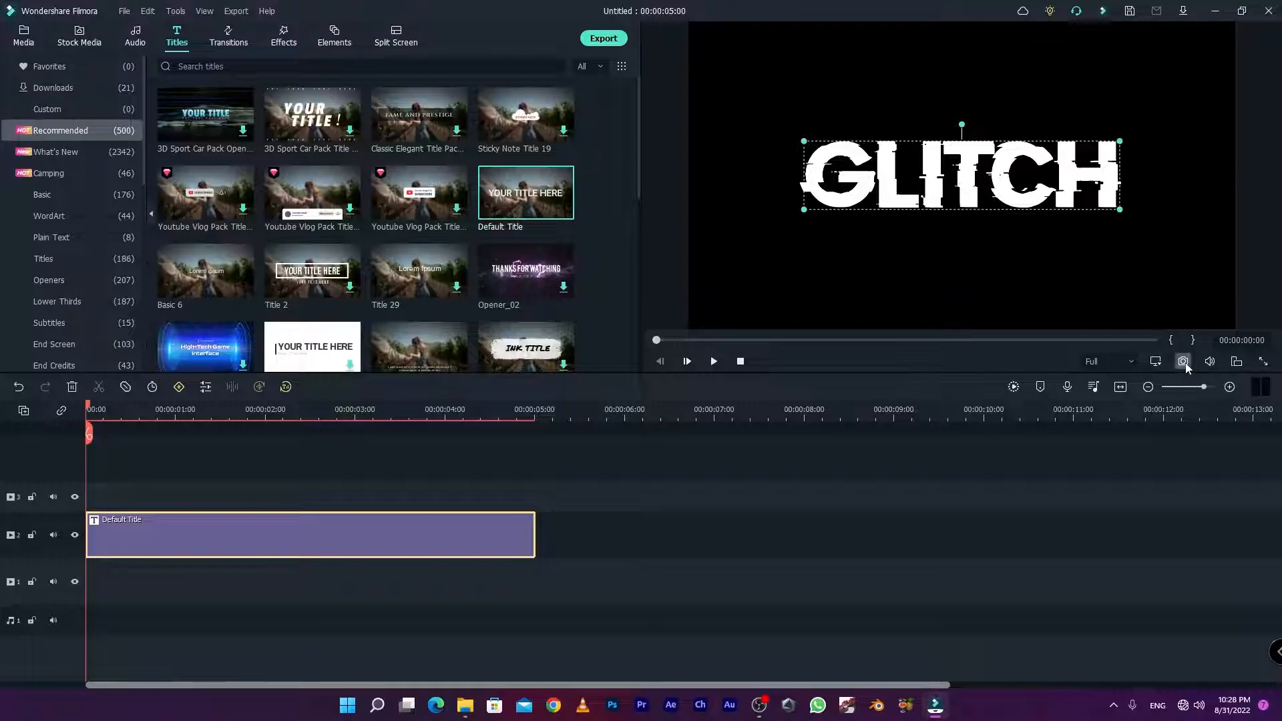
pyautogui.click(1183, 362)
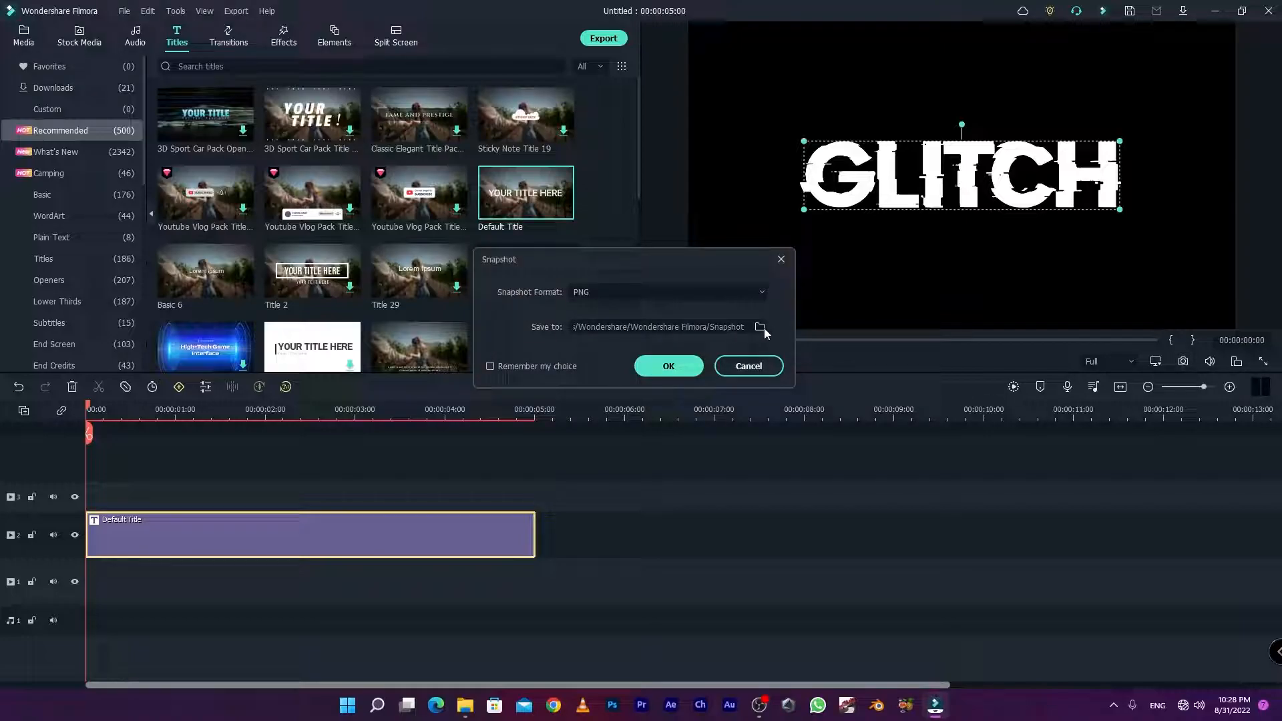
pyautogui.click(668, 366)
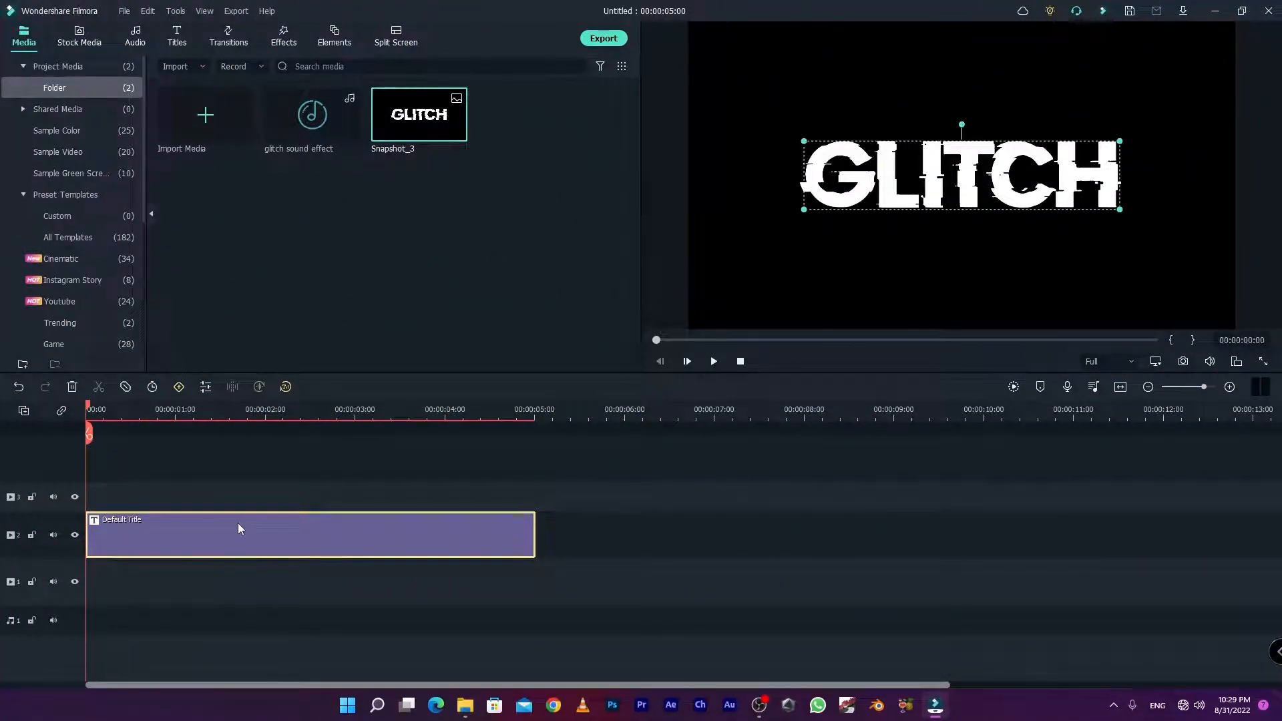
# - Replace the title clip on video track 2 with the GLITCH snapshot image, starting at 00:00
pyautogui.press('Delete')
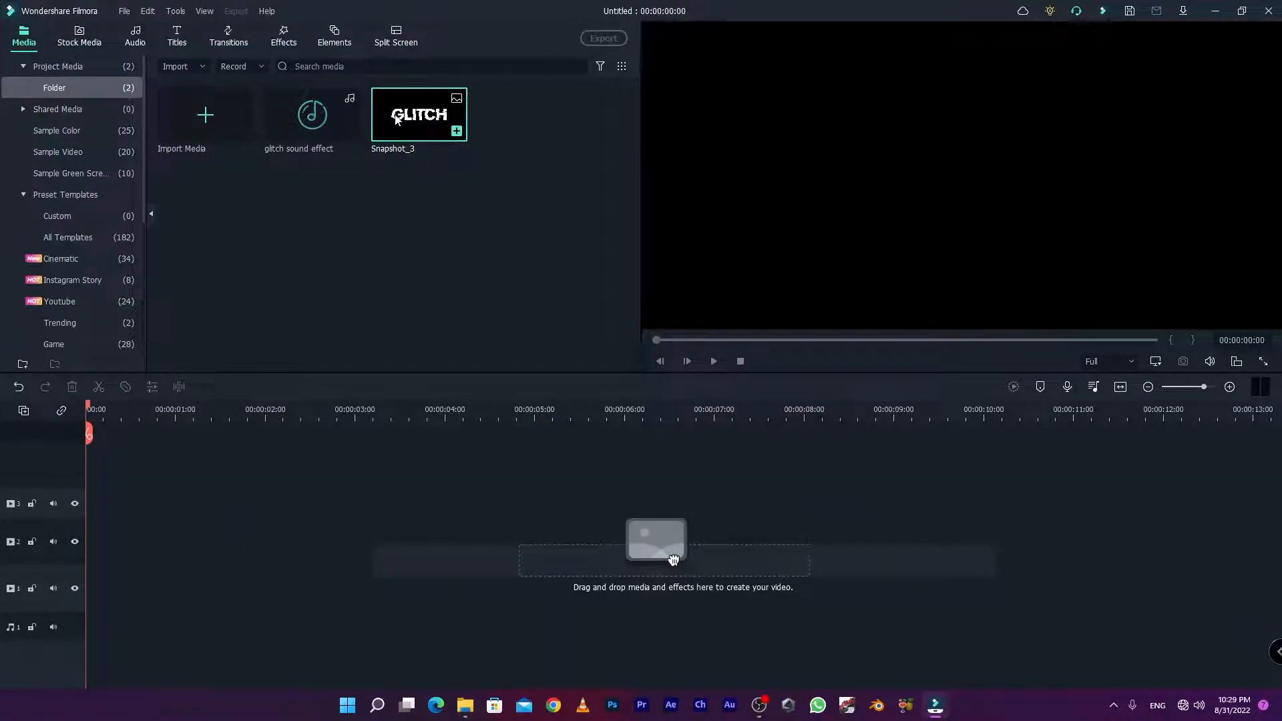
pyautogui.click(403, 117)
pyautogui.moveTo(673, 559); pyautogui.dragTo(89, 534)
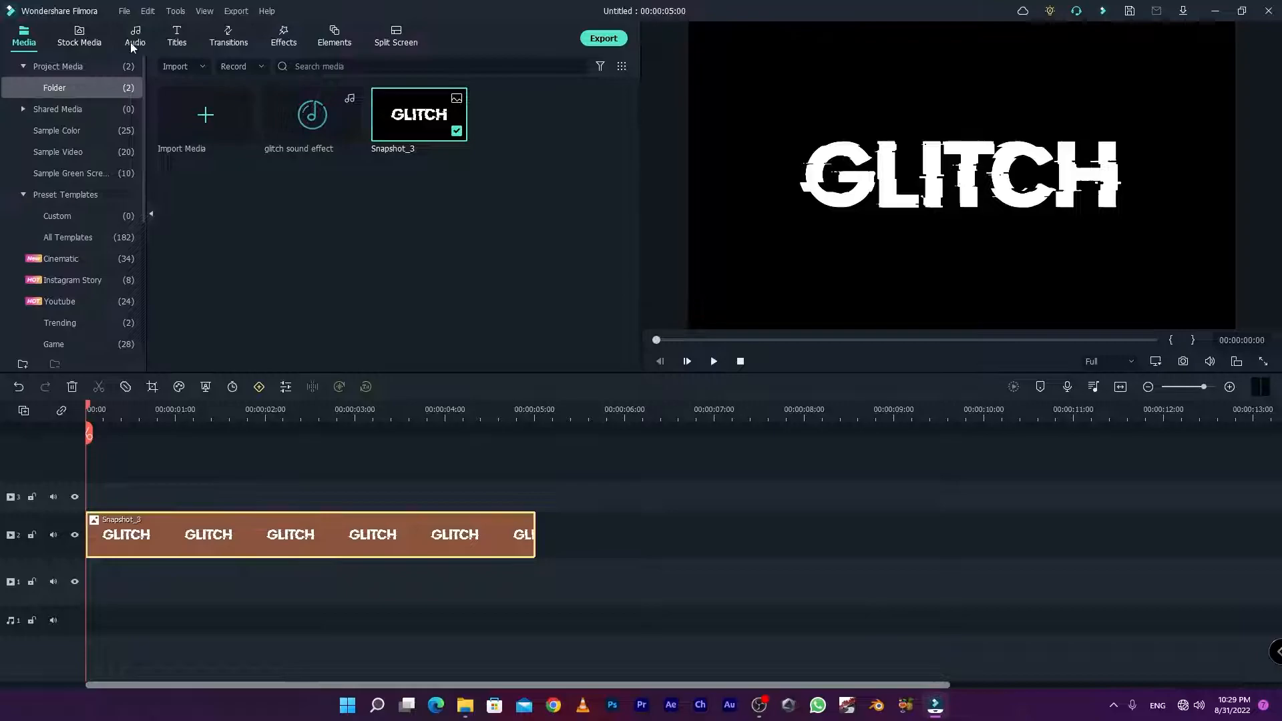
# - Place the neon street stock clip on video track 1 and the glitch sound effect on the audio track, both at the start
pyautogui.click(82, 38)
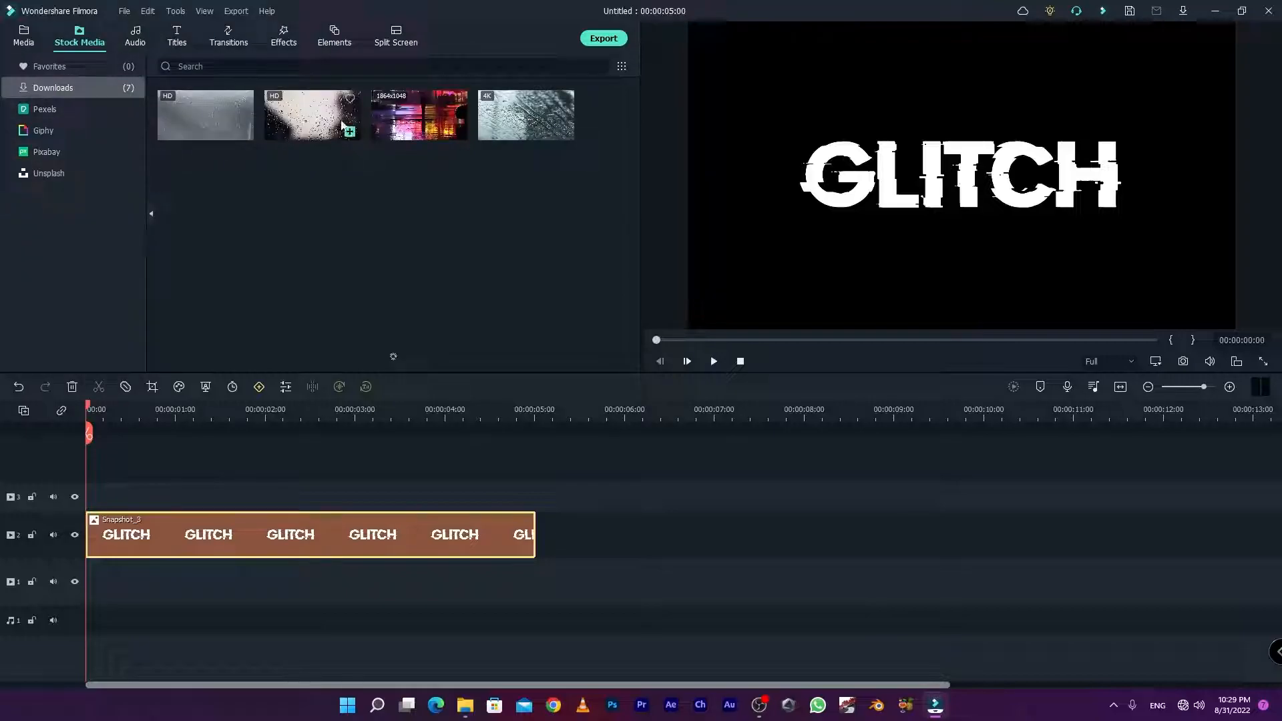
pyautogui.moveTo(342, 350); pyautogui.dragTo(81, 580)
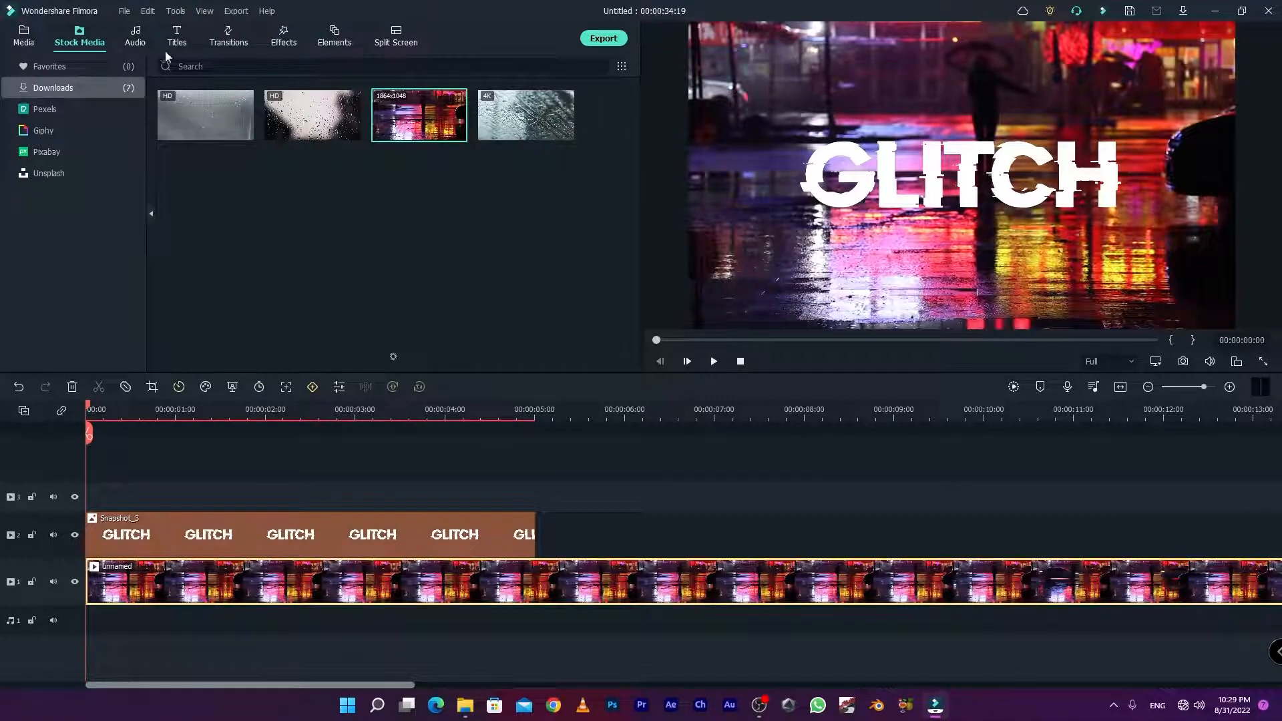
pyautogui.click(32, 36)
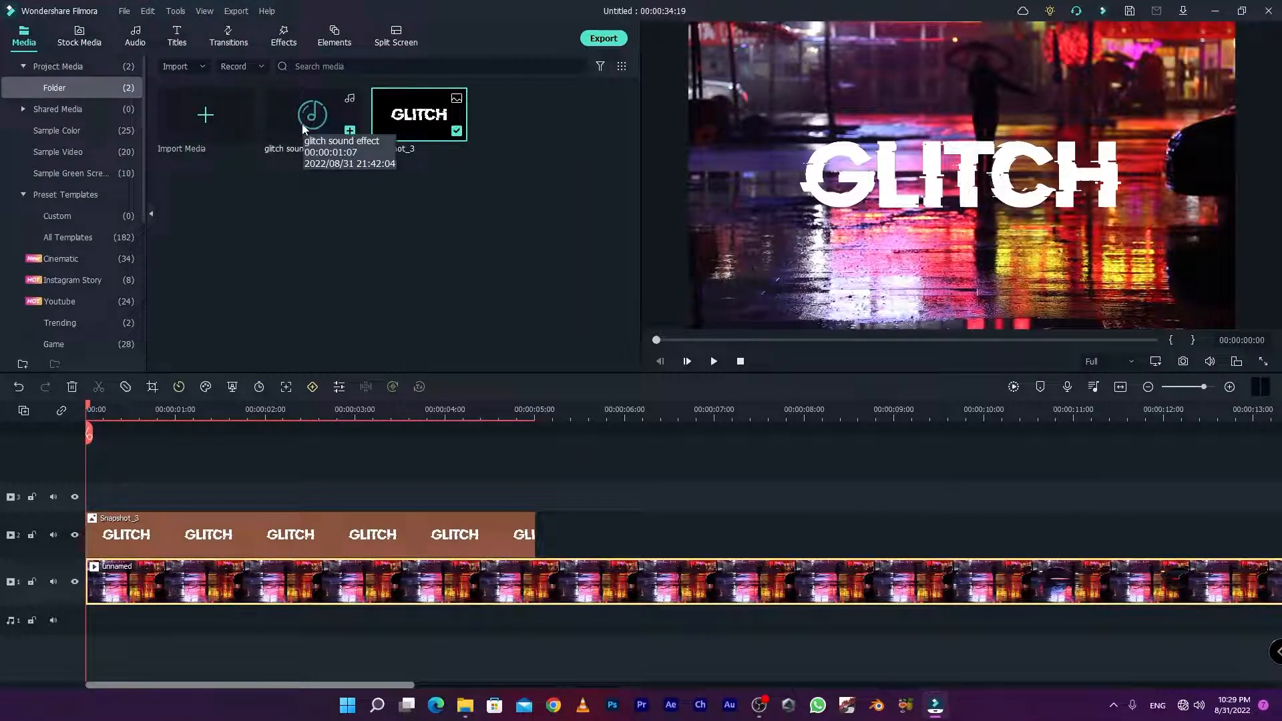
pyautogui.moveTo(302, 123); pyautogui.dragTo(91, 615)
pyautogui.scroll(-5, 670, 417)
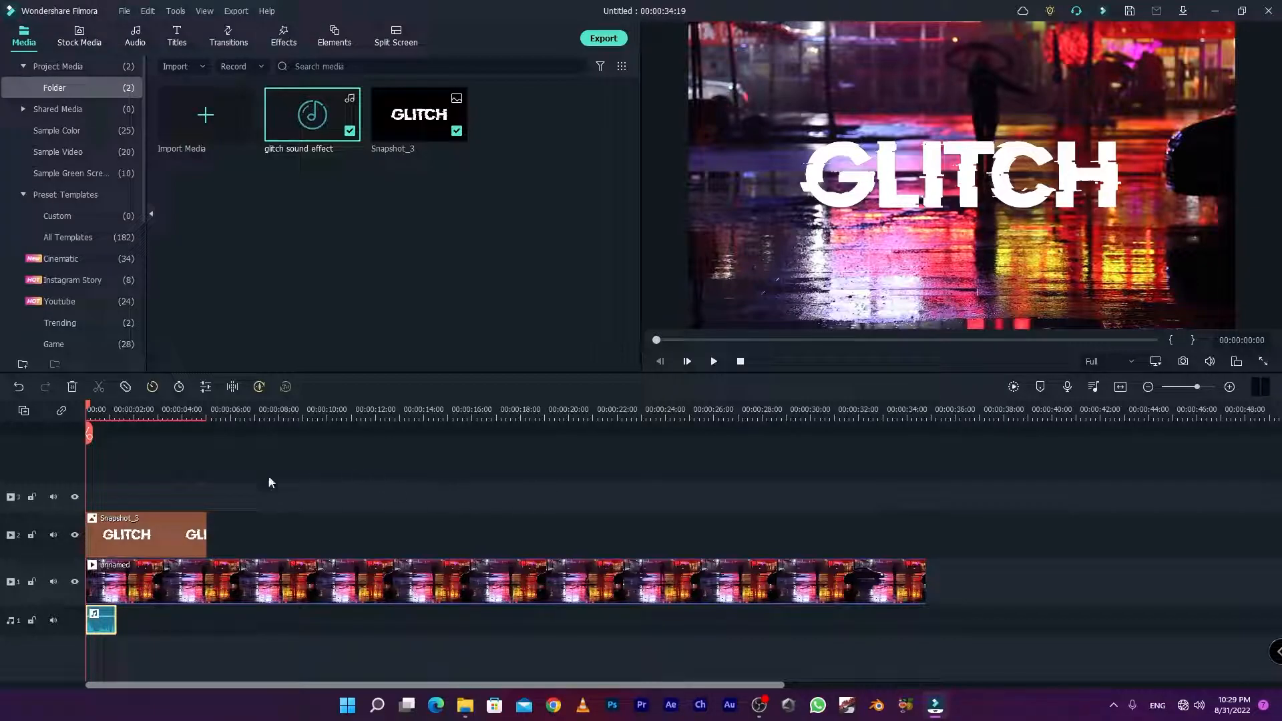
# - Extend the snapshot clip to the end of the street video and split it at 00:00:01:07, where the sound effect ends
pyautogui.moveTo(207, 522); pyautogui.dragTo(925, 516)
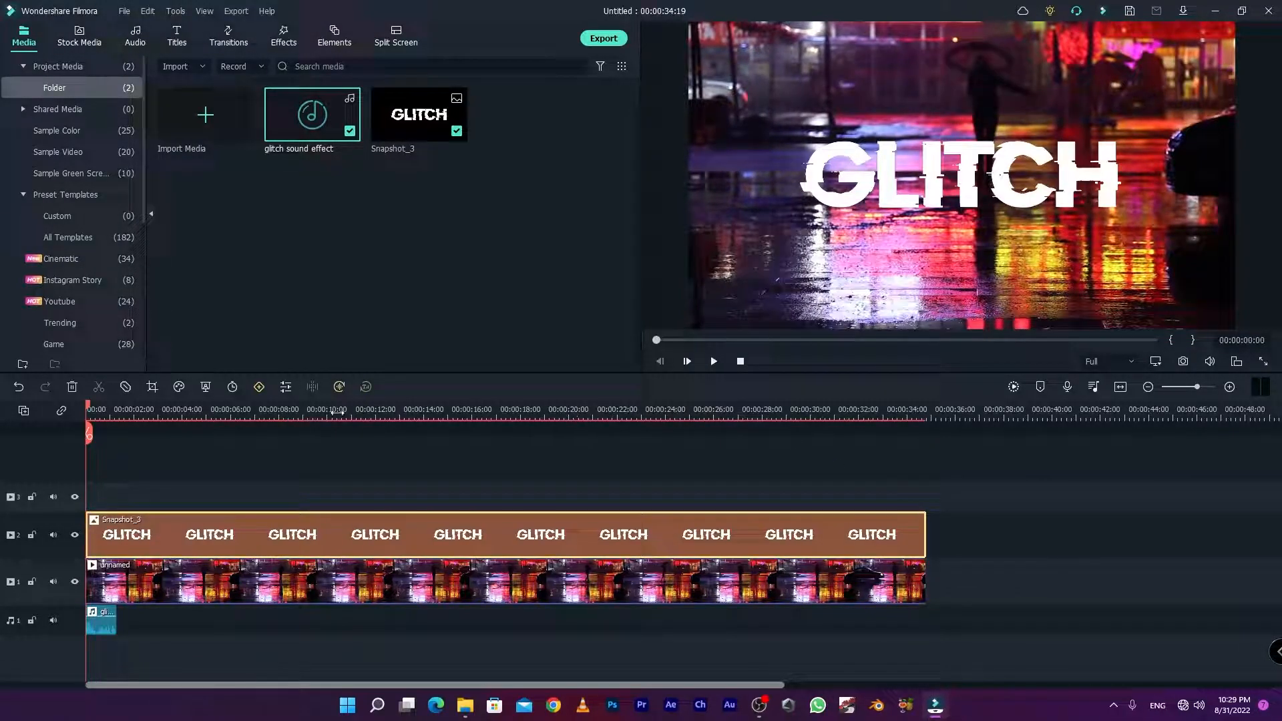
pyautogui.moveTo(271, 415); pyautogui.dragTo(414, 422)
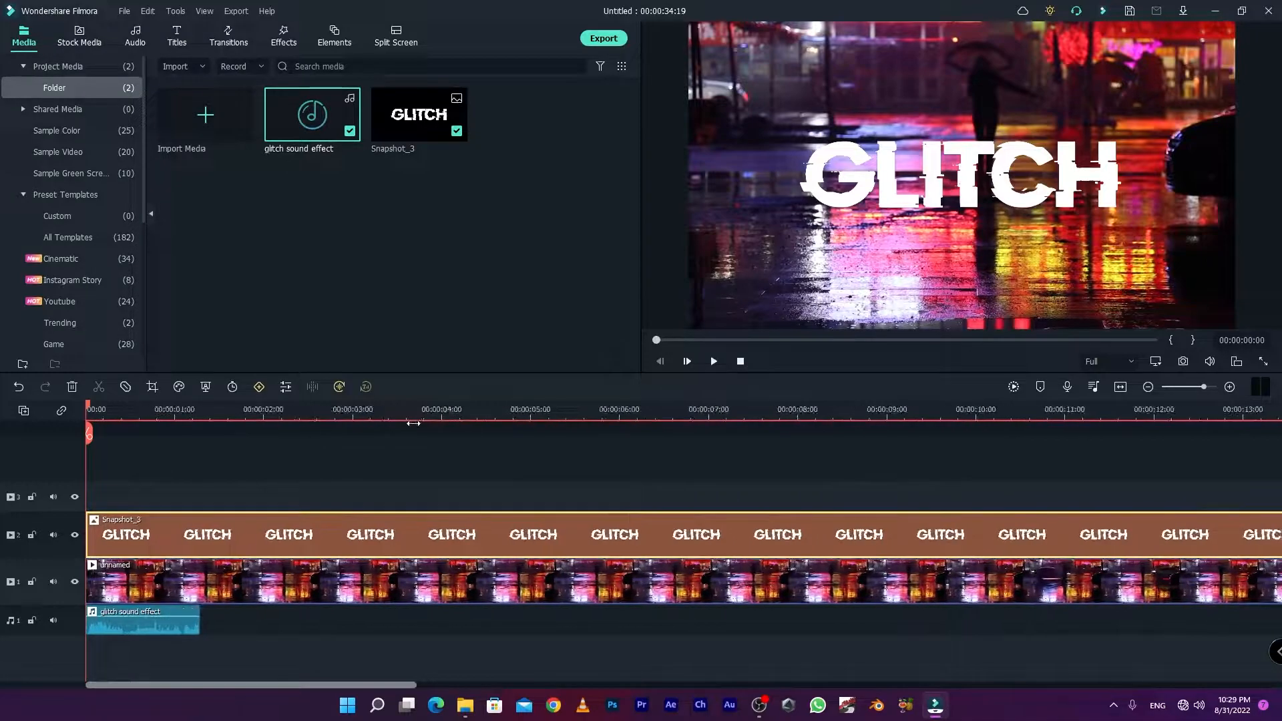
pyautogui.moveTo(90, 408); pyautogui.dragTo(201, 430)
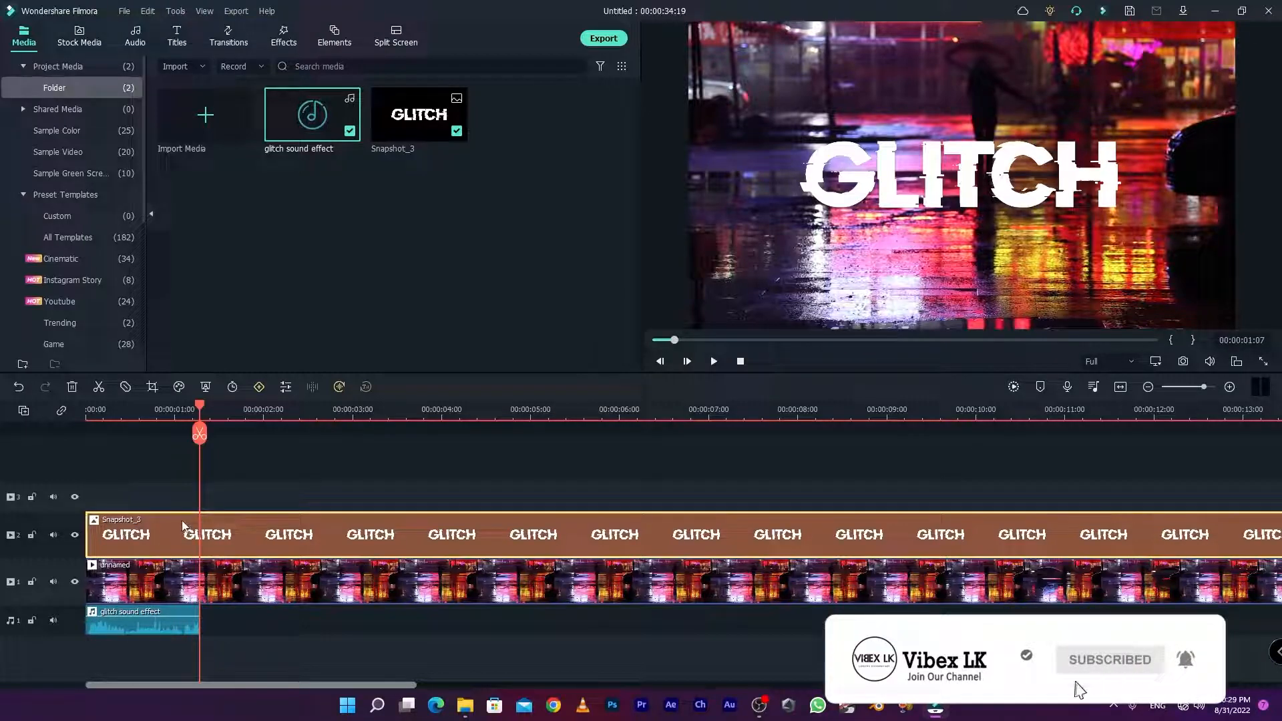
pyautogui.hotkey('ctrl', 'b')
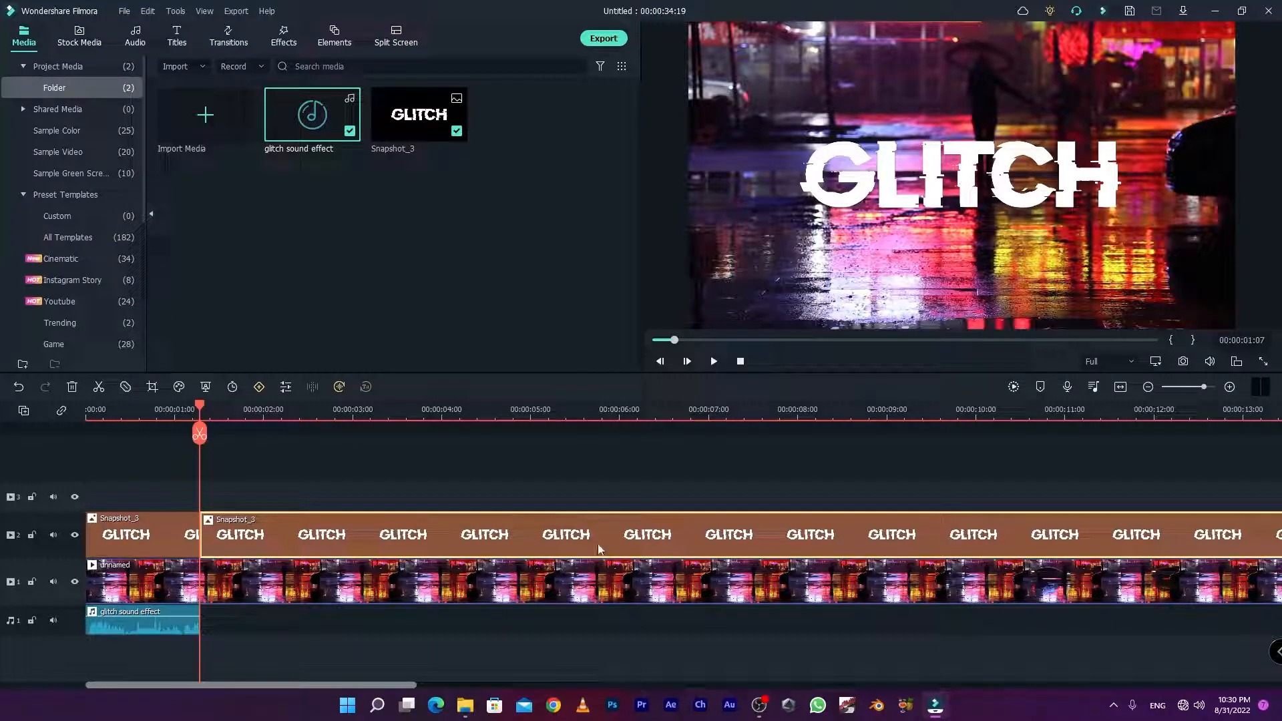
# - Apply the Glitch Stripe 2 filter to the first, short segment of the snapshot clip
pyautogui.click(147, 537)
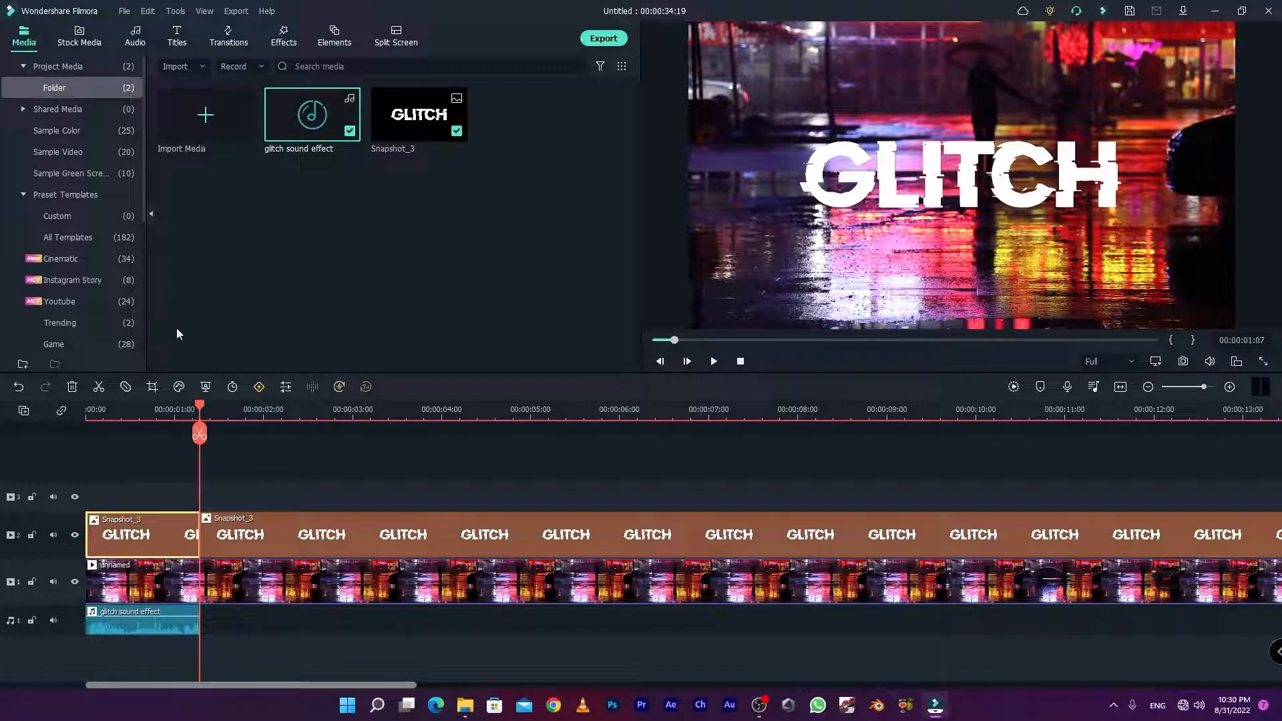
pyautogui.moveTo(199, 405); pyautogui.dragTo(152, 409)
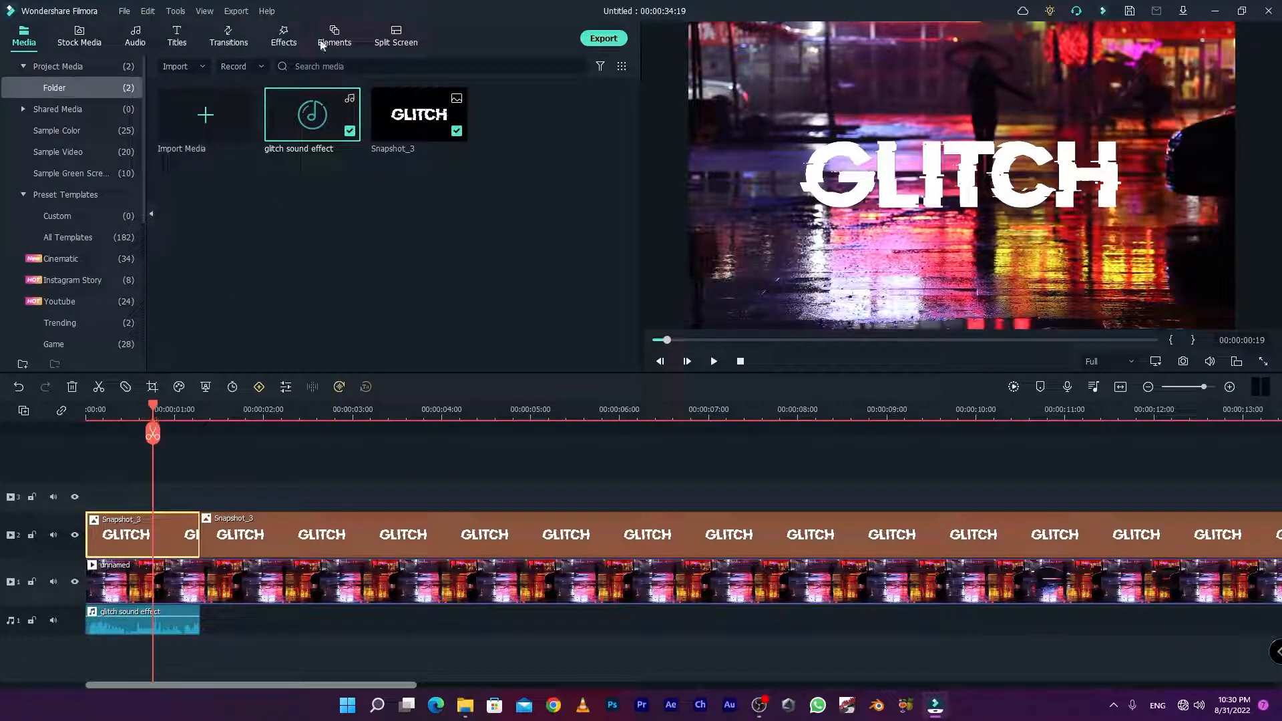
pyautogui.click(277, 41)
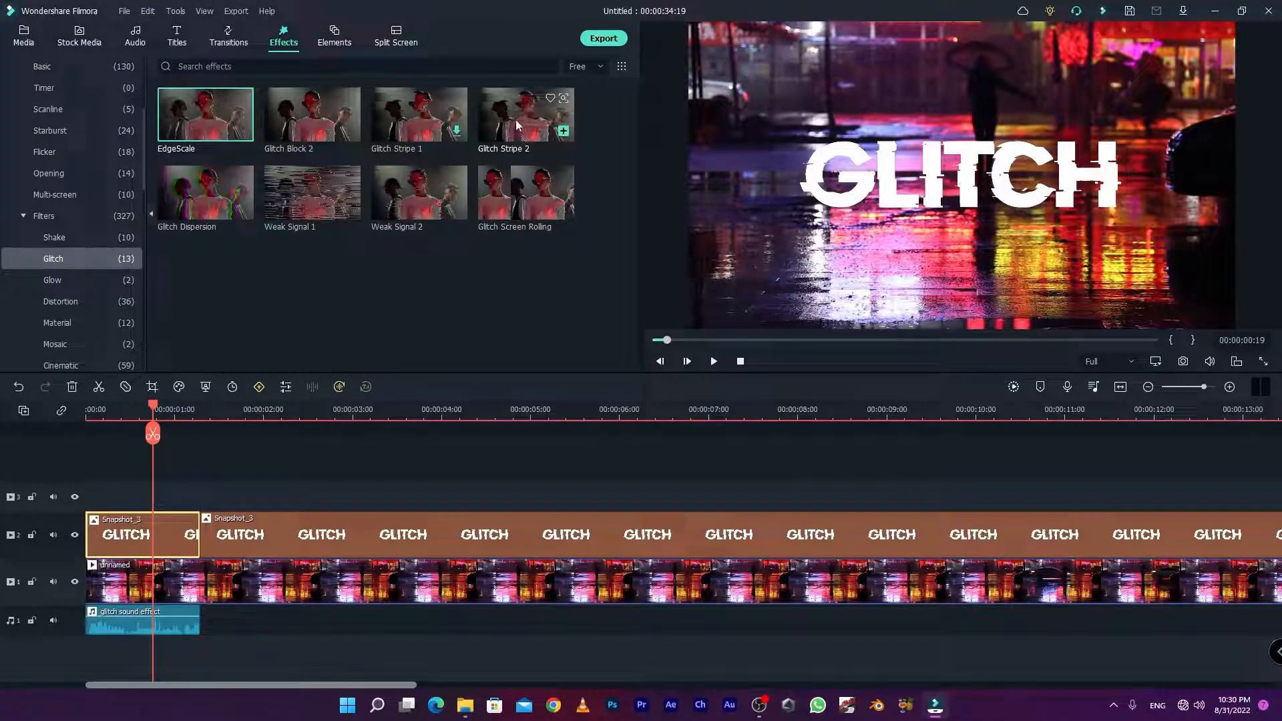
pyautogui.moveTo(521, 128); pyautogui.dragTo(112, 531)
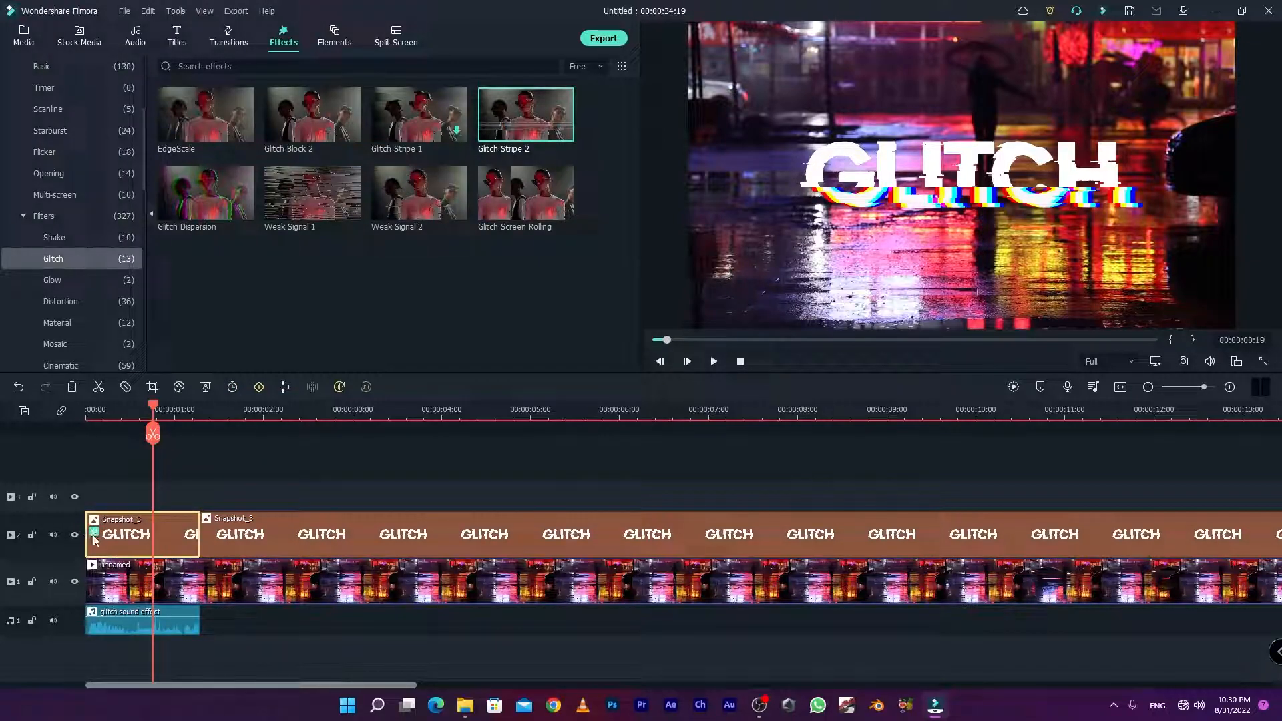
# - Play the opening of the timeline from the start twice to review the glitch effect with its sound
pyautogui.click(88, 421)
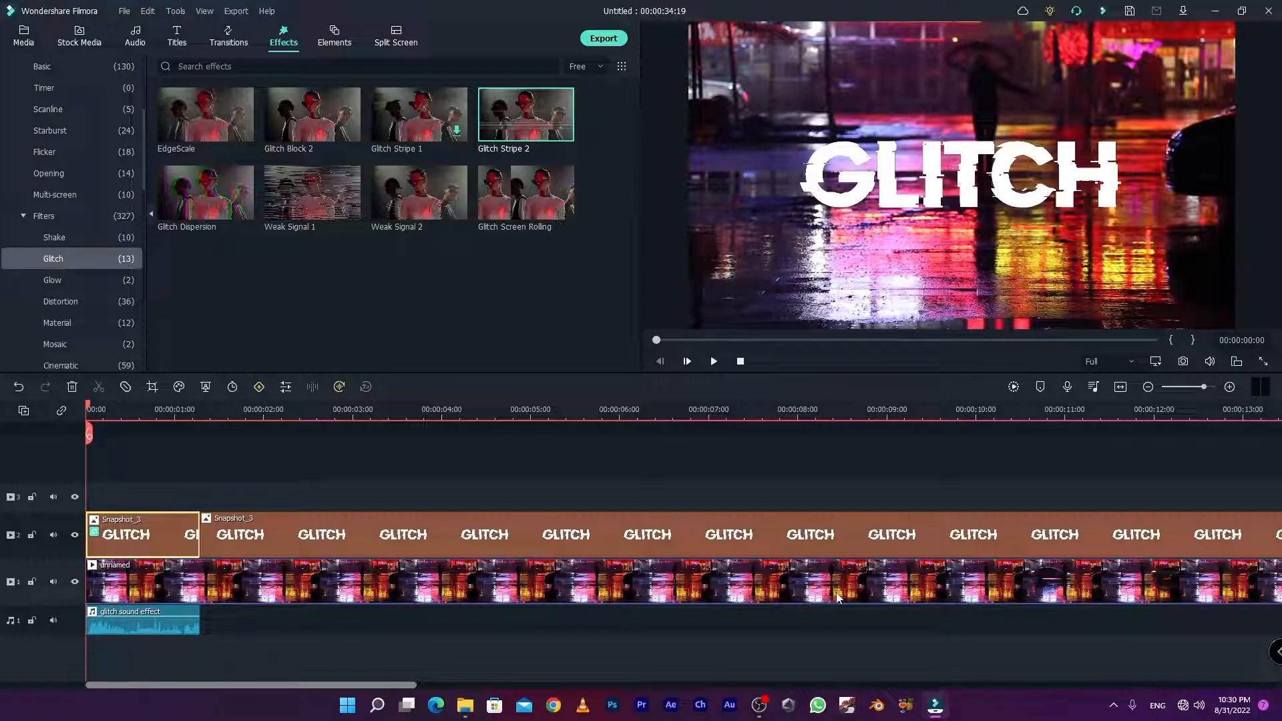
pyautogui.press('space')
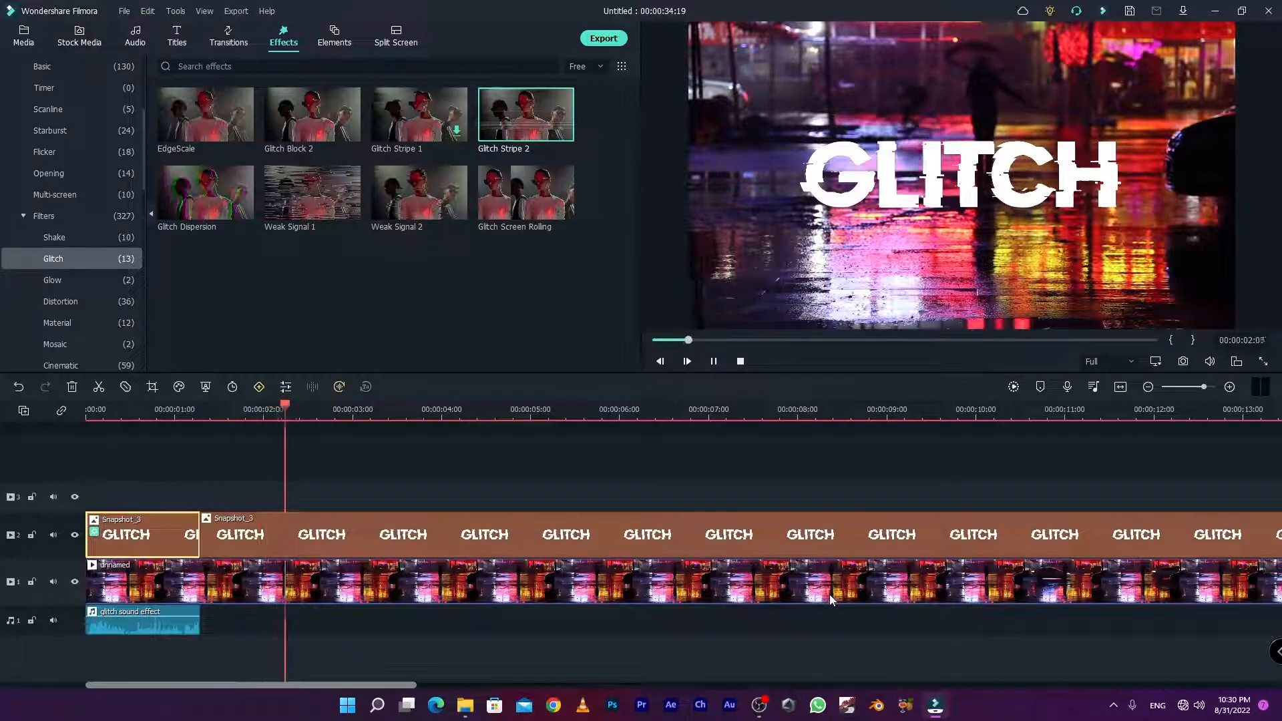
pyautogui.press('space')
pyautogui.moveTo(294, 417); pyautogui.dragTo(18, 472)
pyautogui.press('space')
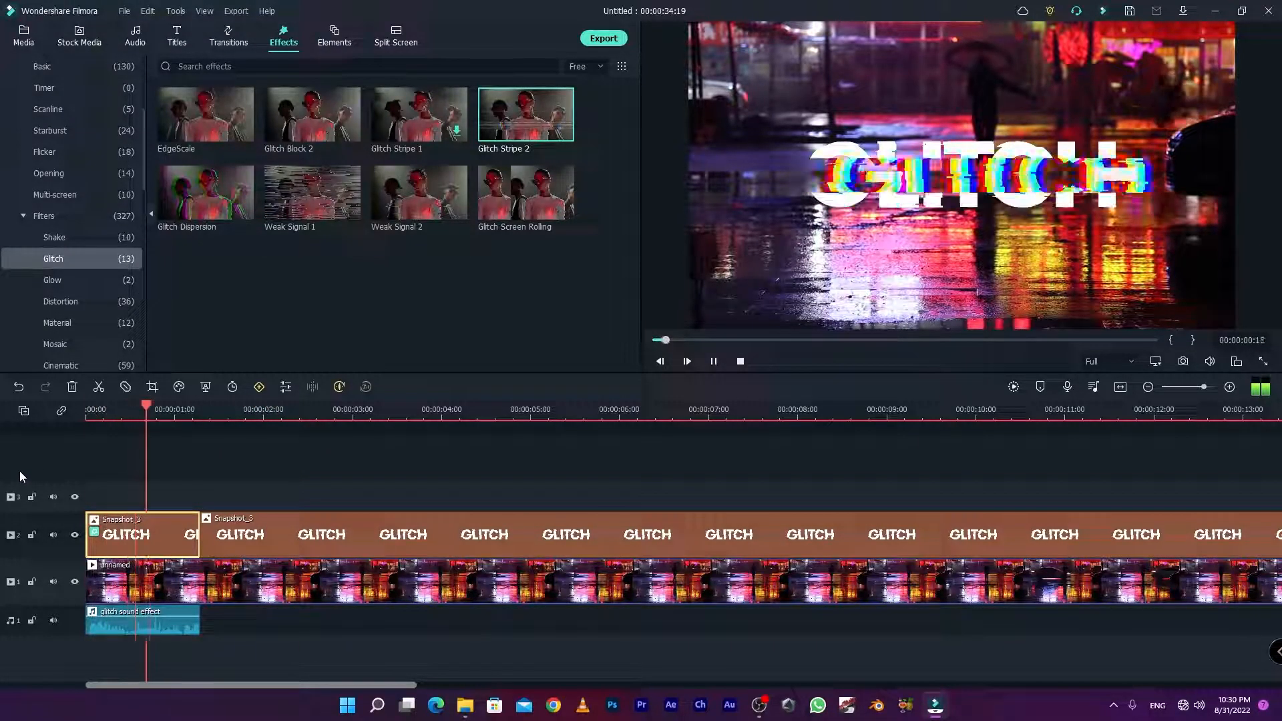
# - Split the short first snapshot segment at 00:00:00:10 and again at 00:00:00:20 to make three pieces
pyautogui.press('space')
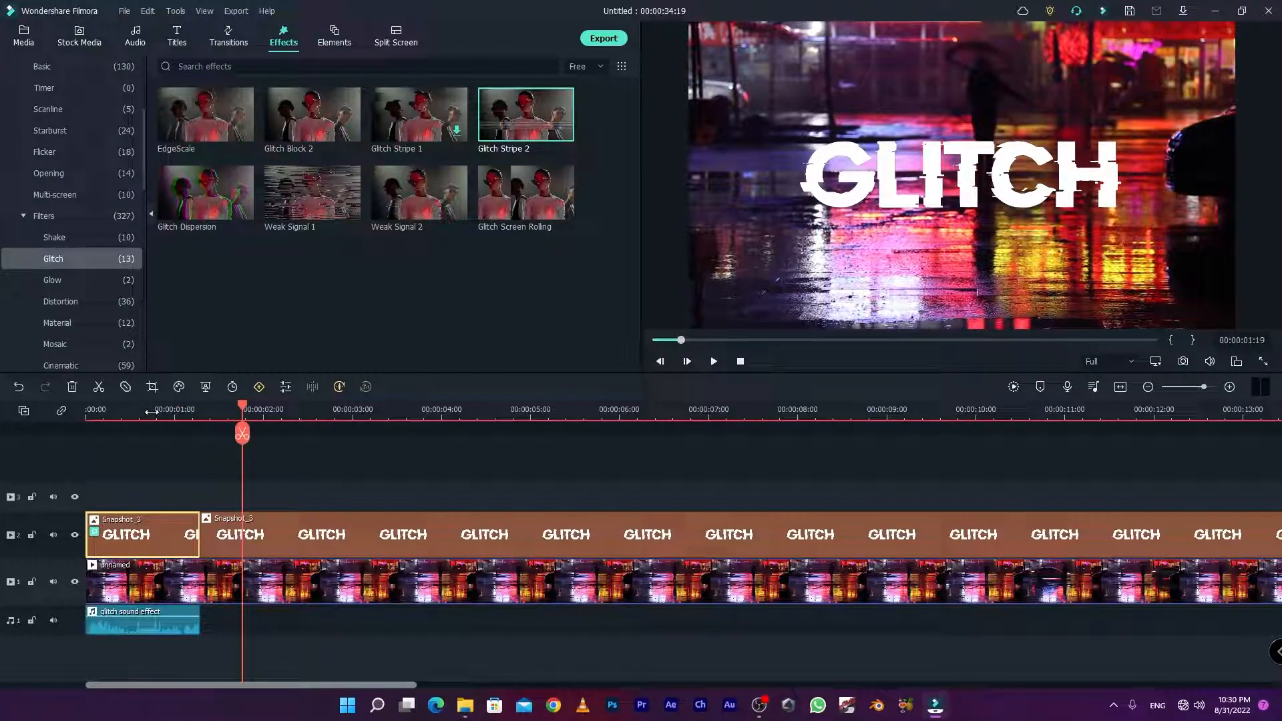
pyautogui.moveTo(242, 409); pyautogui.dragTo(120, 438)
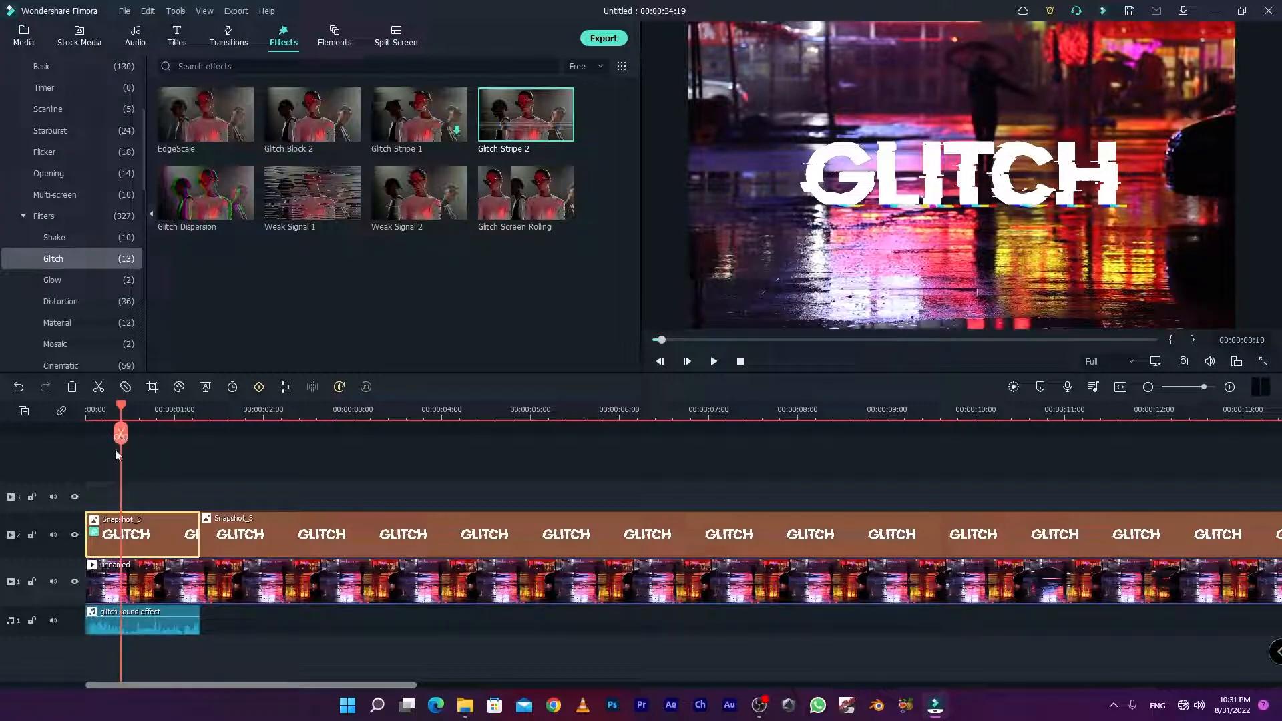
pyautogui.click(120, 434)
pyautogui.moveTo(120, 407); pyautogui.dragTo(156, 410)
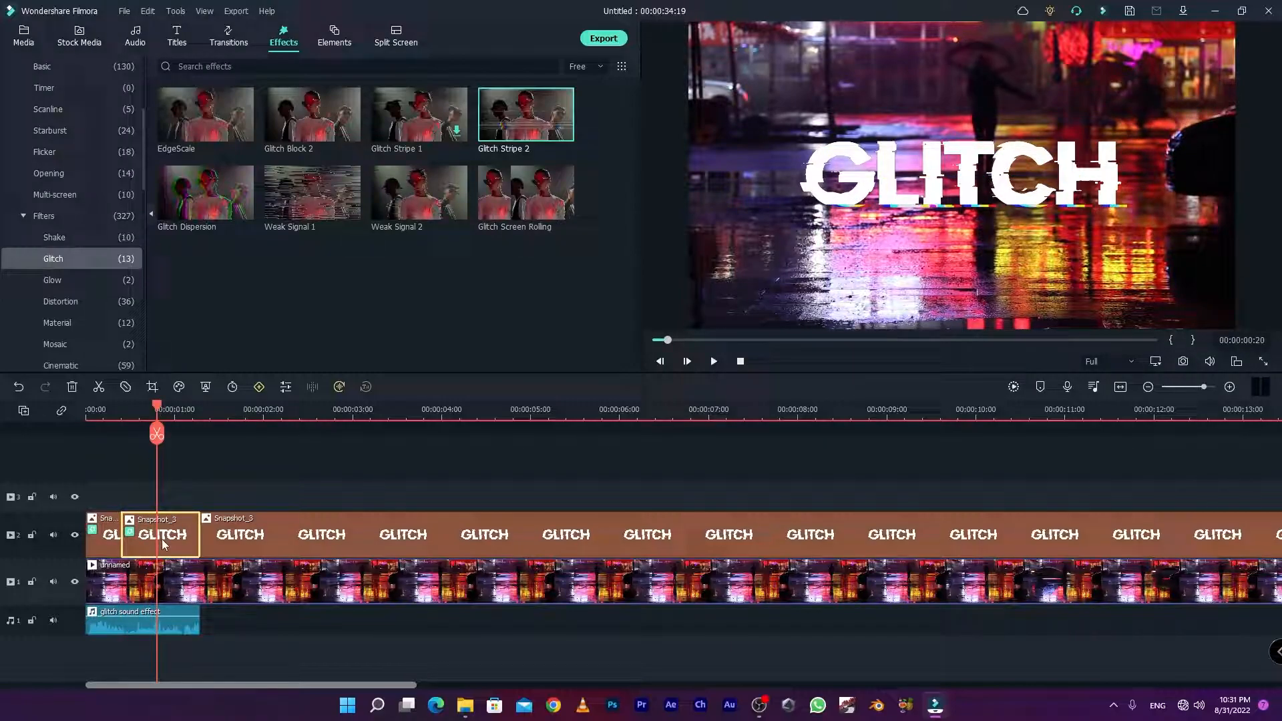
pyautogui.hotkey('ctrl', 'b')
# - Flip the middle one of the three short snapshot pieces horizontally so its GLITCH text is mirrored
pyautogui.click(141, 536)
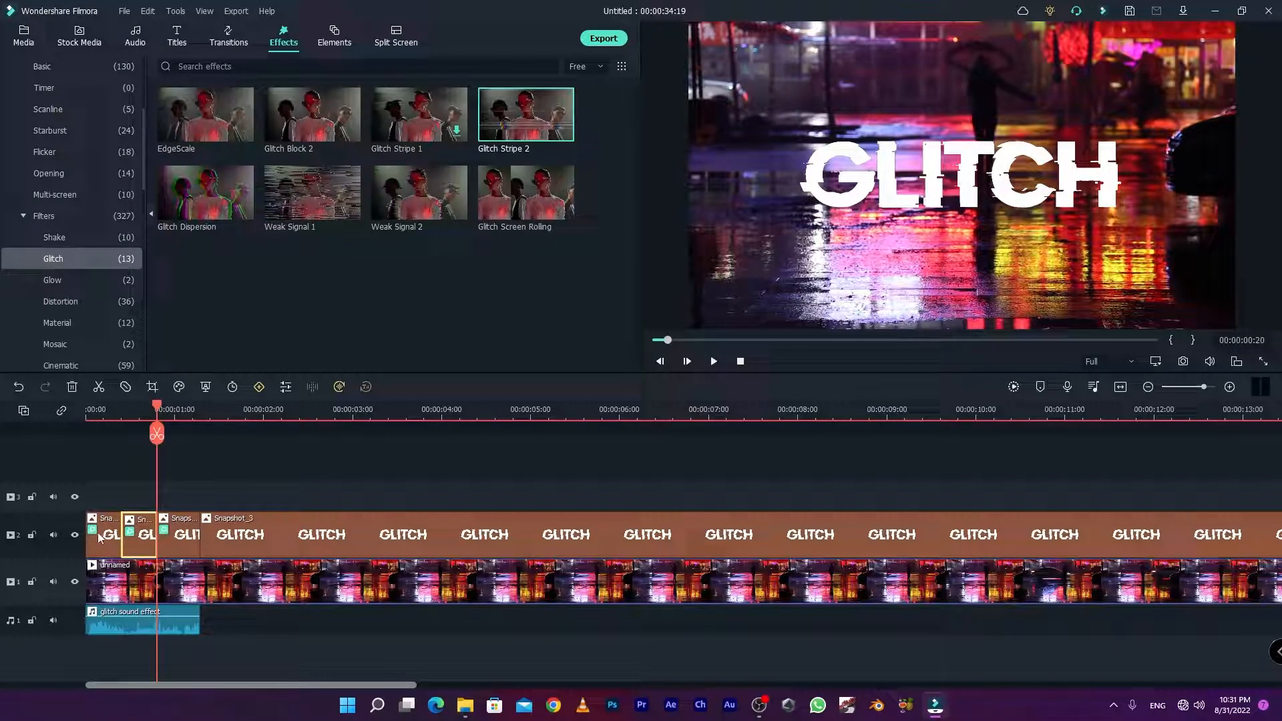
pyautogui.moveTo(158, 410); pyautogui.dragTo(142, 409)
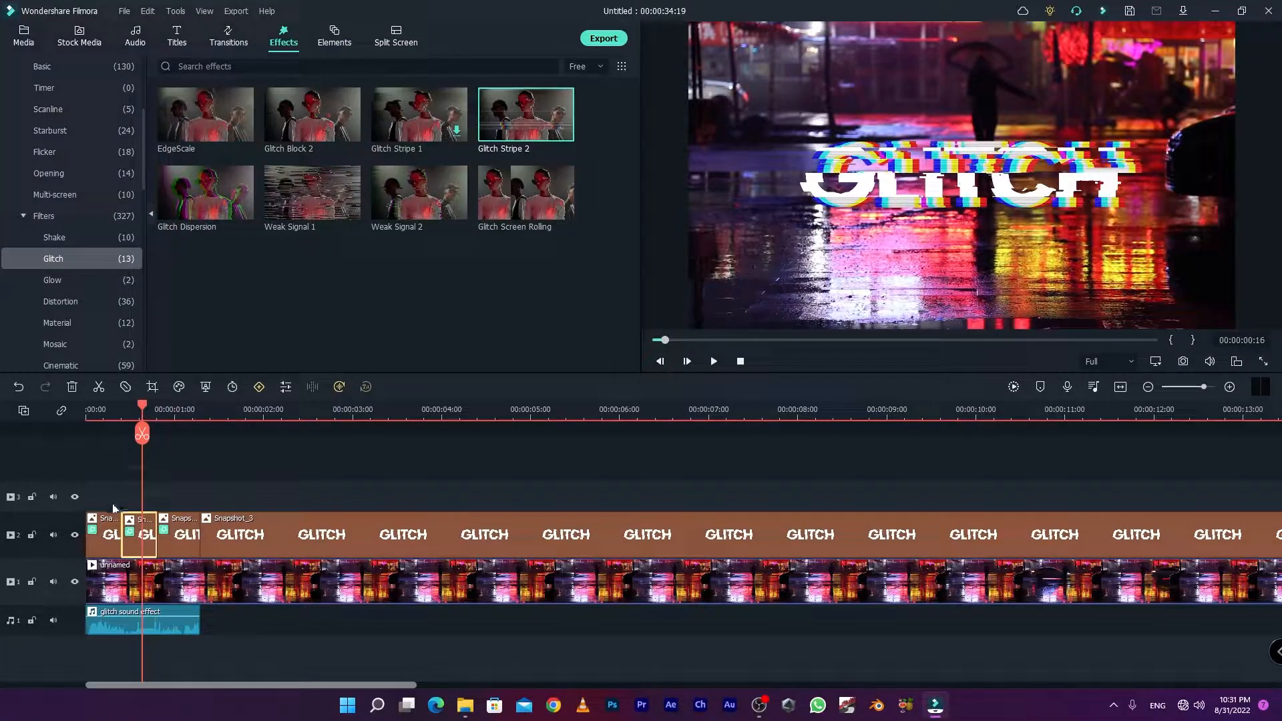
pyautogui.doubleClick(132, 538)
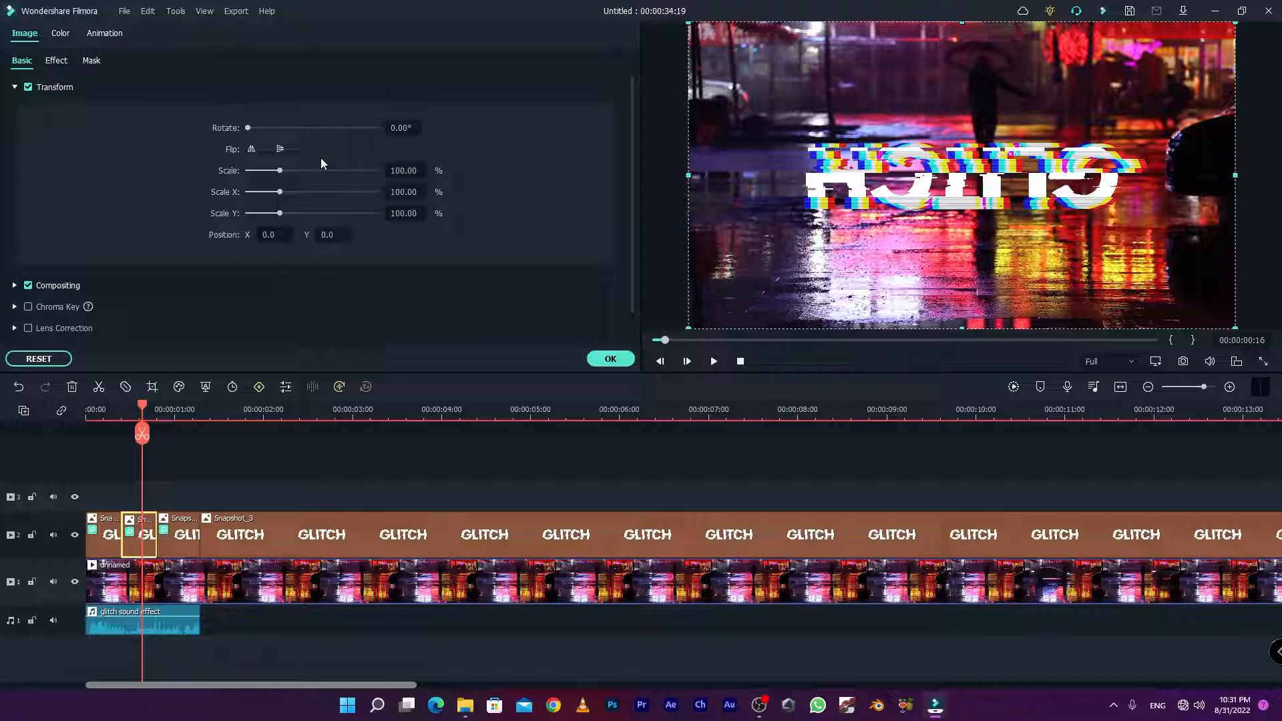
pyautogui.click(610, 358)
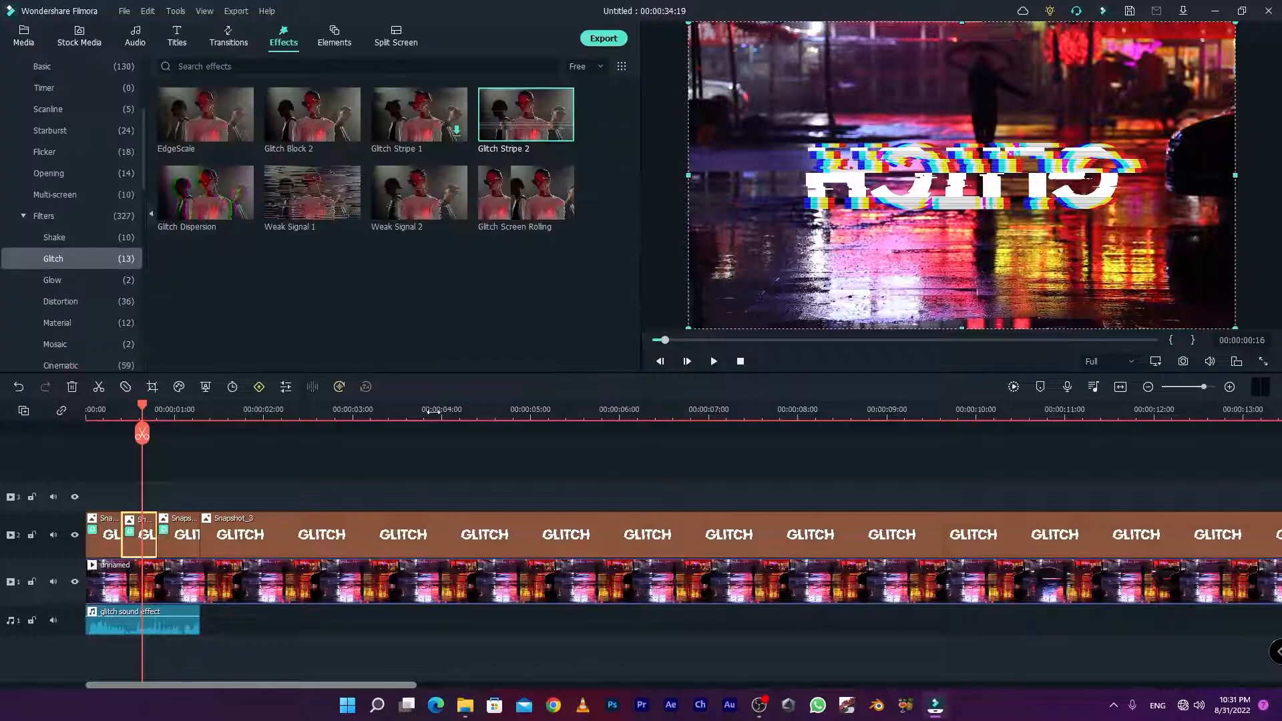
# - Play the opening from the start of the timeline to review the mirrored text between the glitches
pyautogui.moveTo(141, 433); pyautogui.dragTo(85, 420)
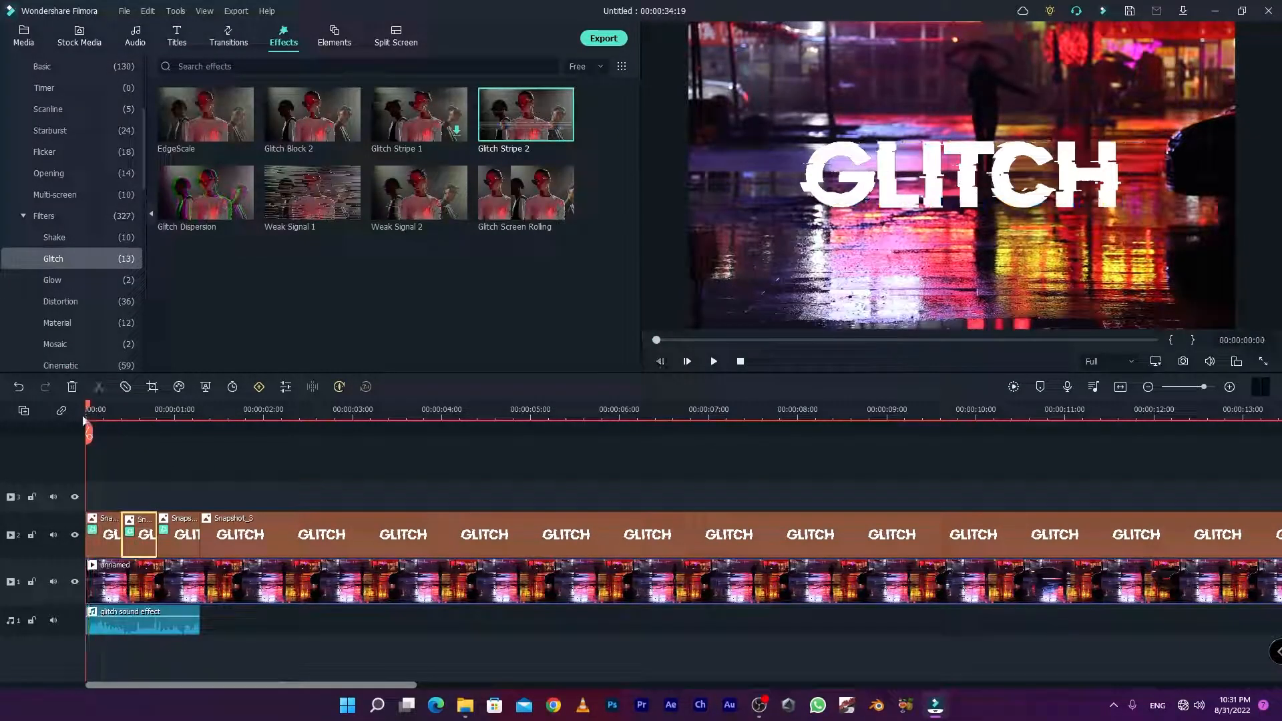
pyautogui.press('space')
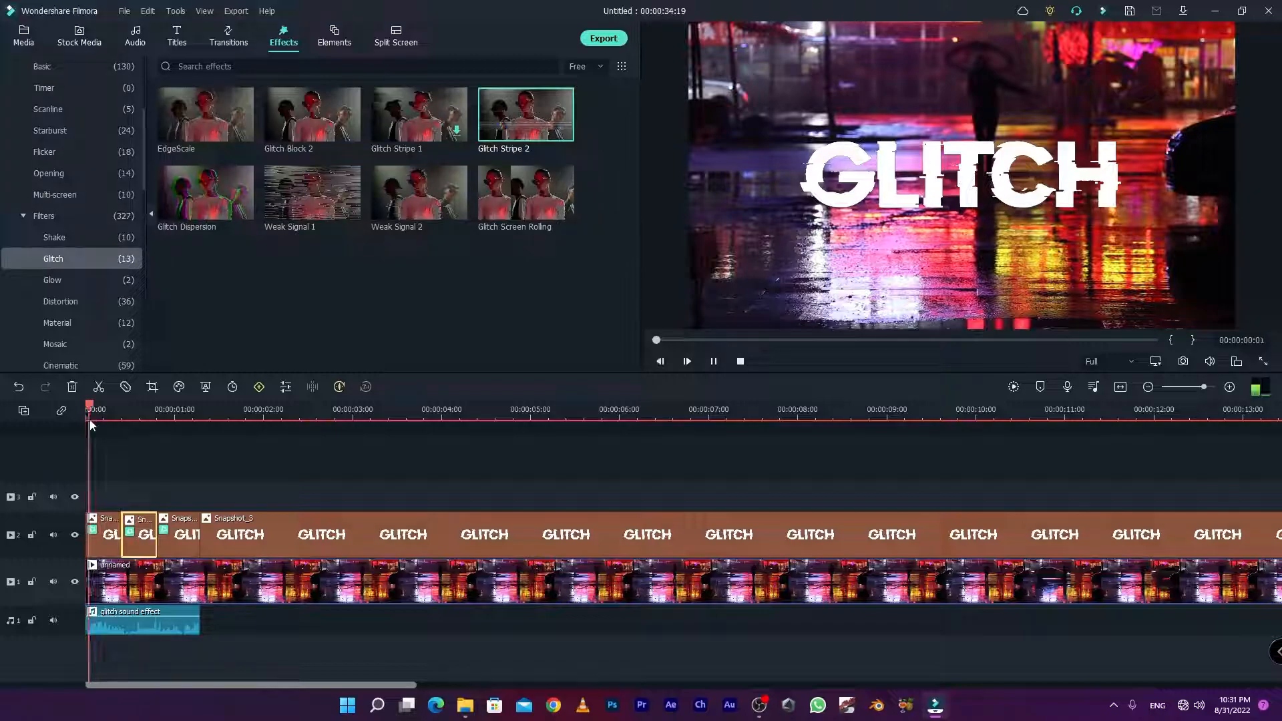
pyautogui.press('space')
pyautogui.scroll(-1, 276, 407)
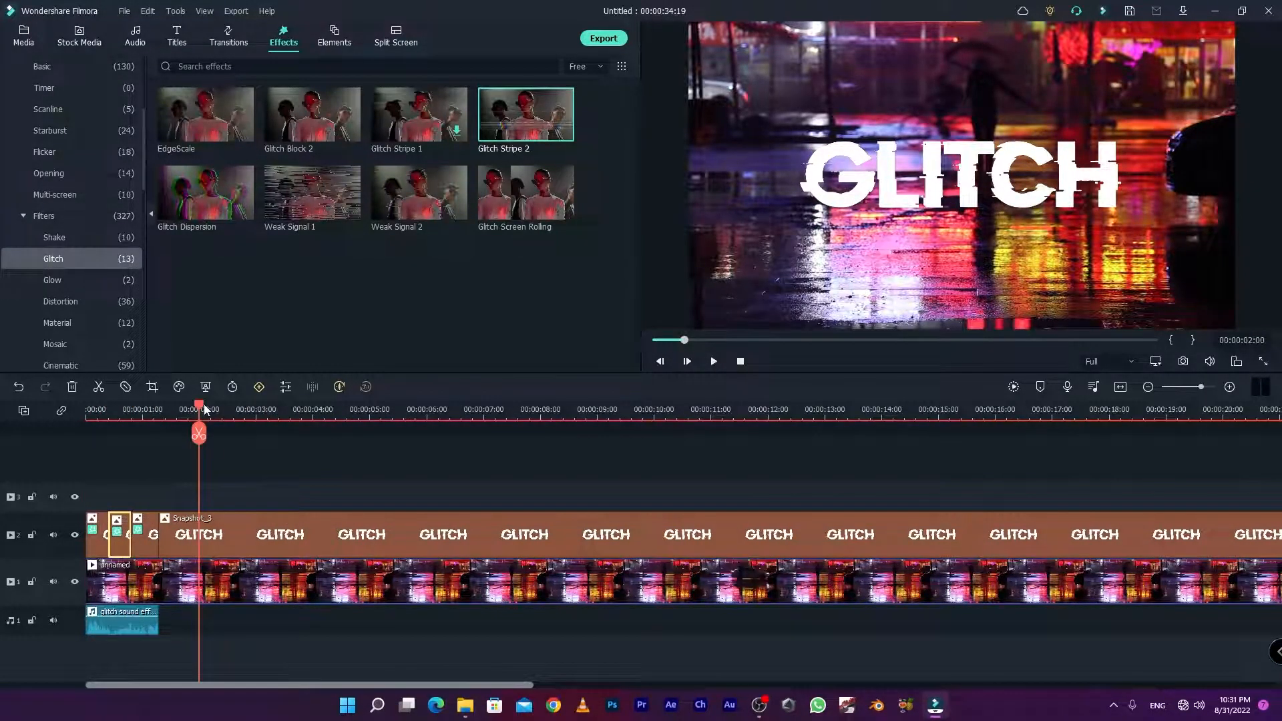
pyautogui.press('Home')
pyautogui.press('space')
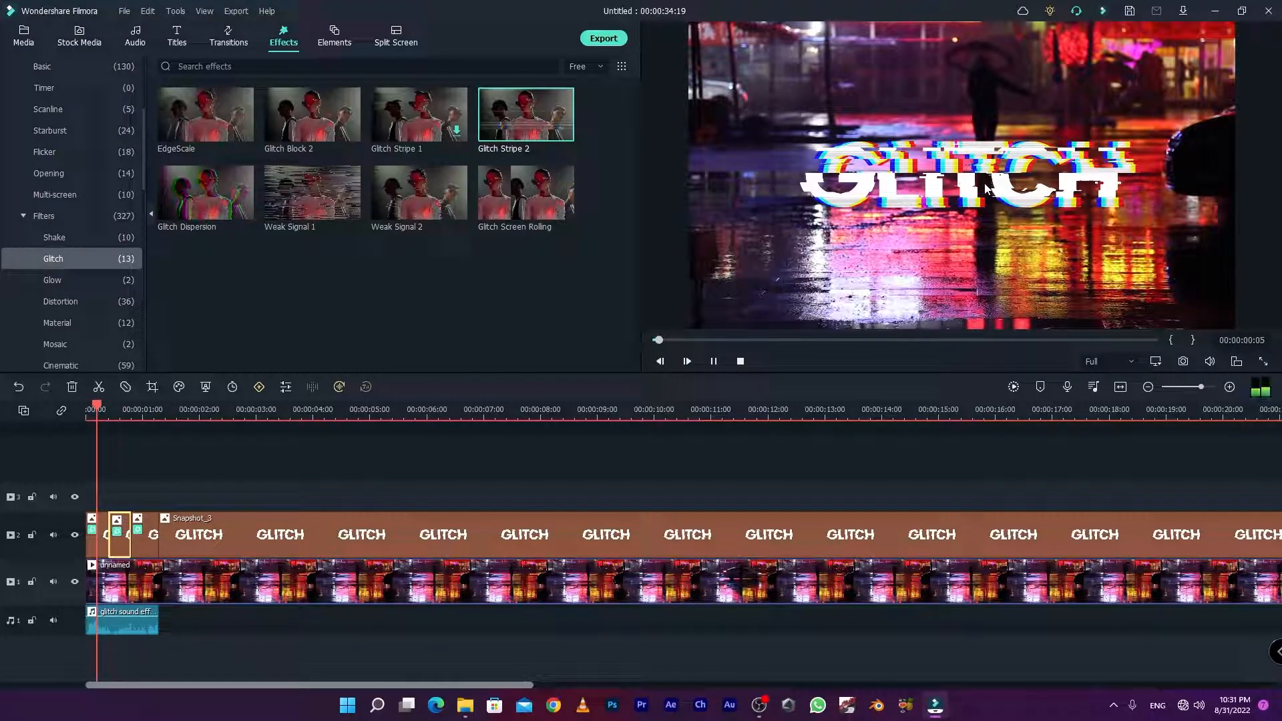
pyautogui.press('space')
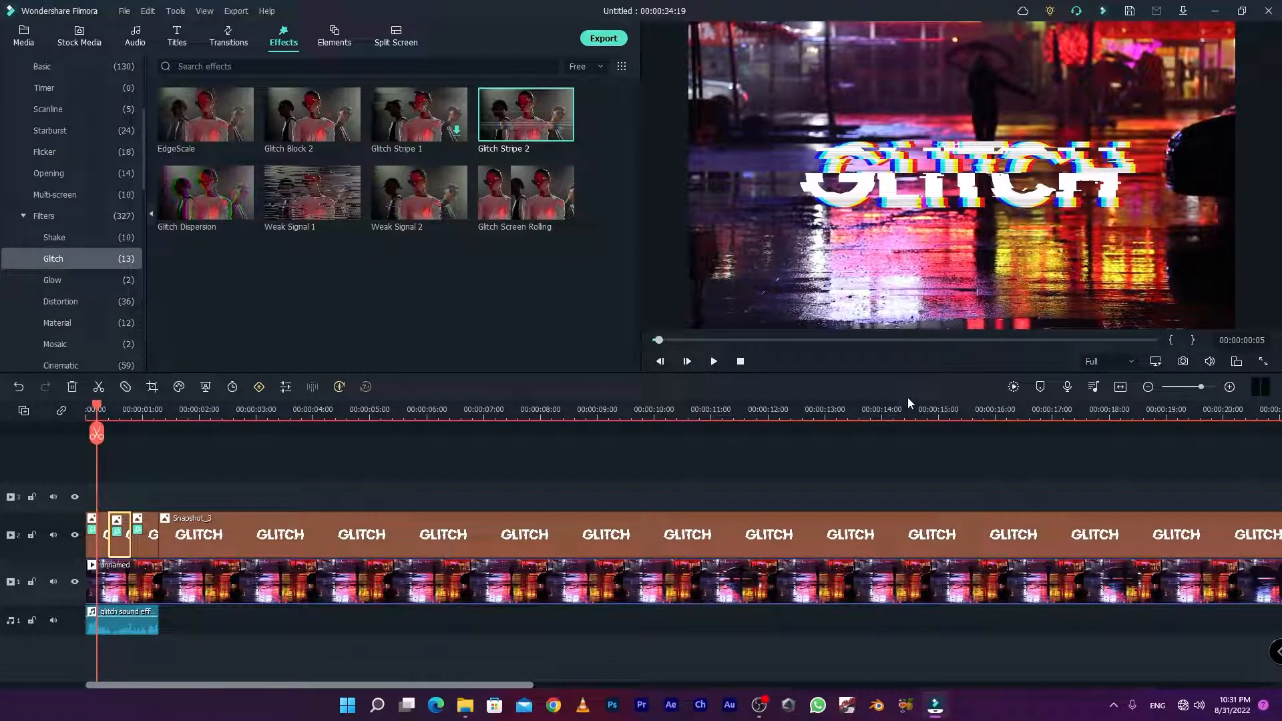
# - Render the timeline preview and play the opening again up to about two seconds
pyautogui.scroll(1, 251, 413)
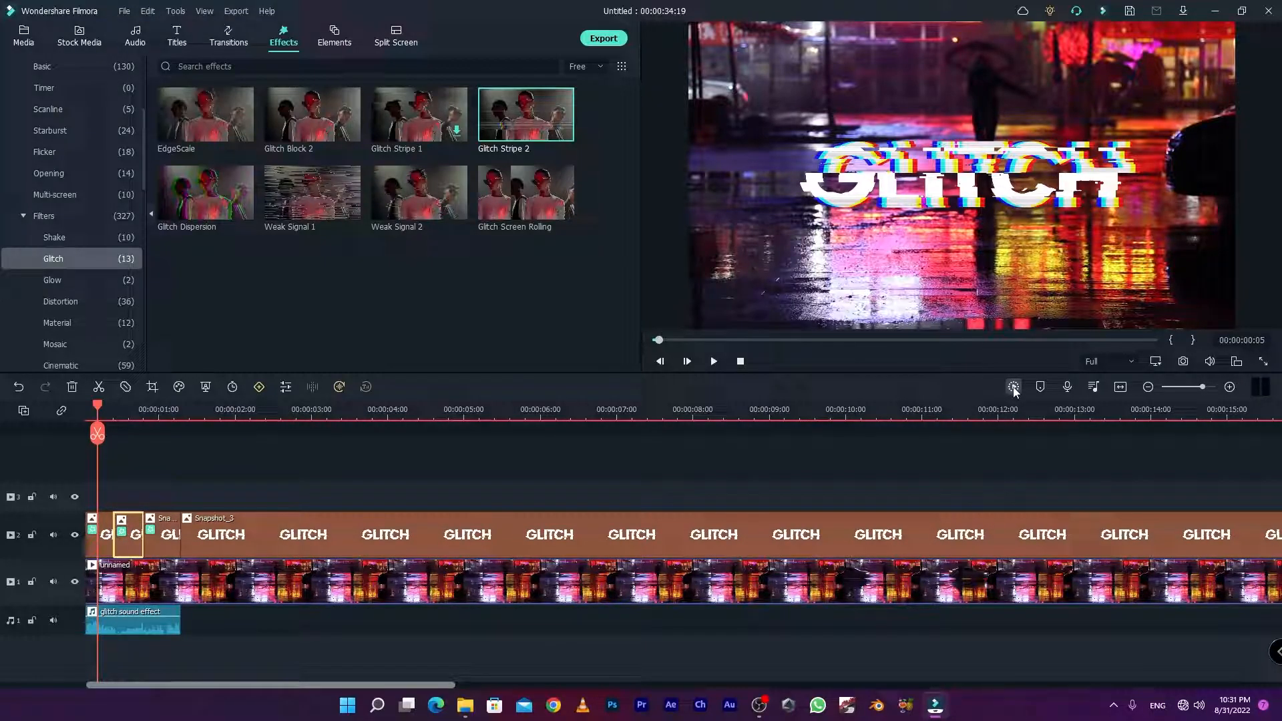
pyautogui.click(1013, 387)
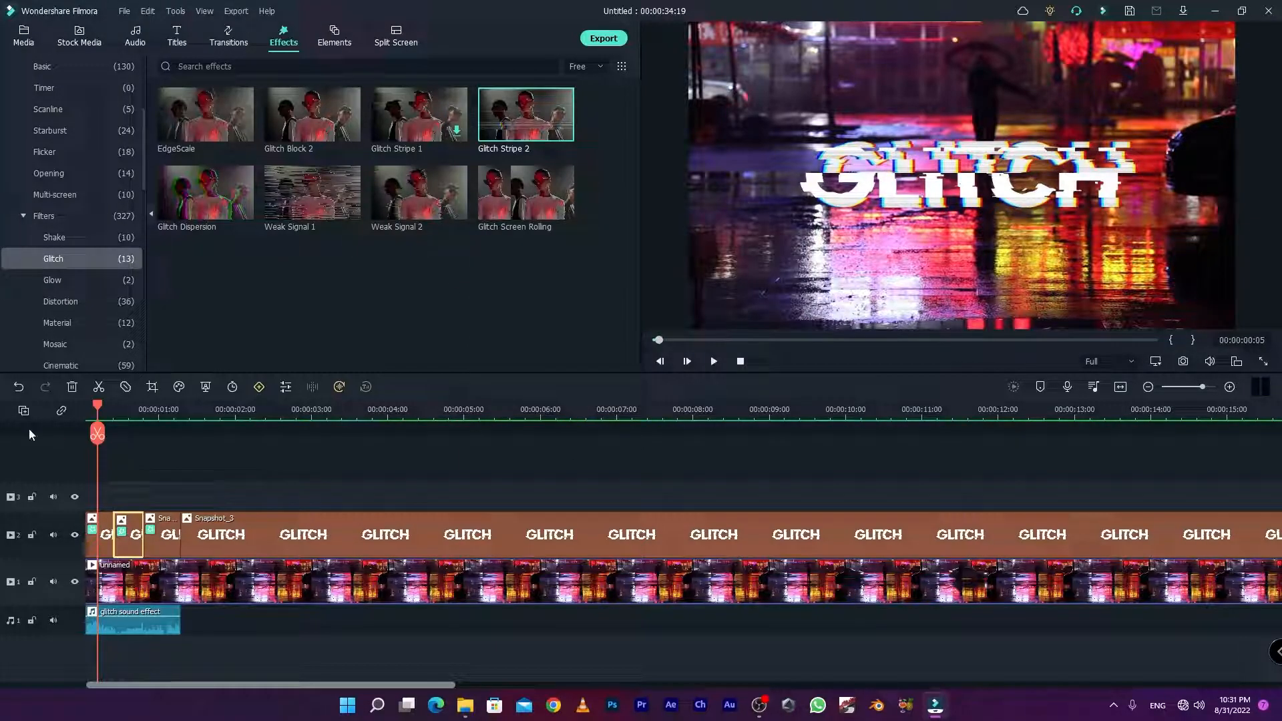
pyautogui.press('space')
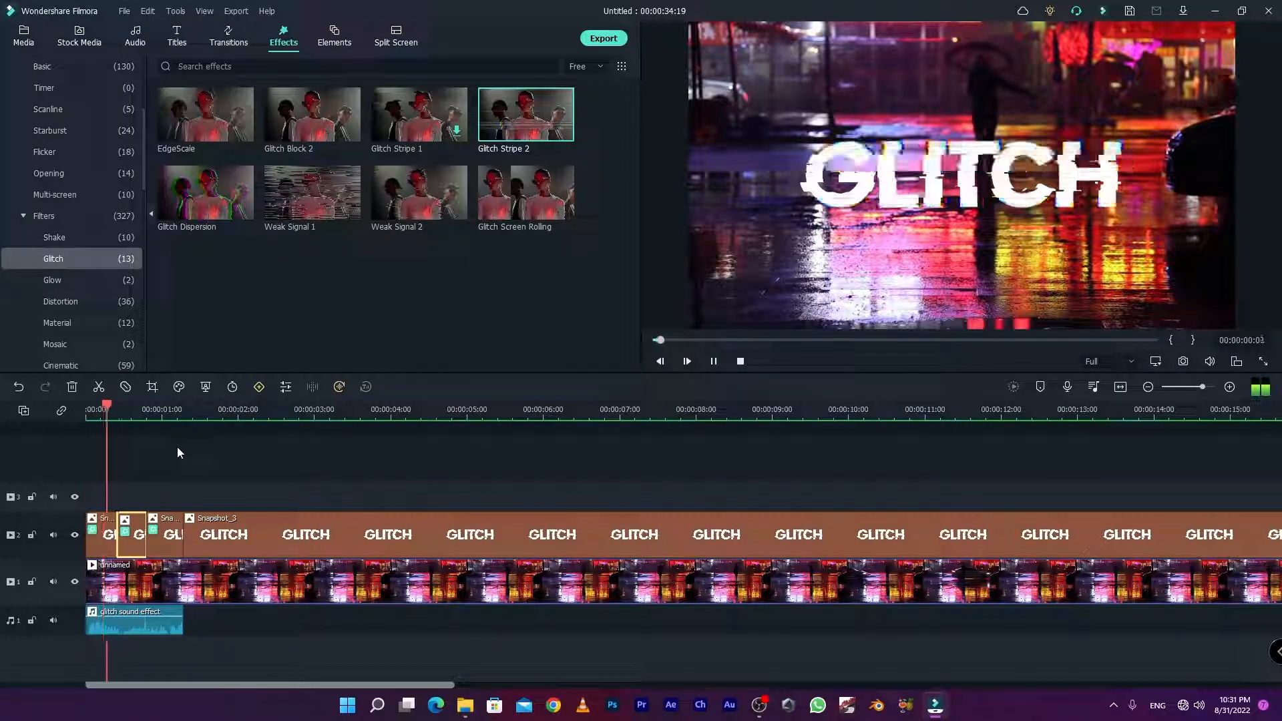
pyautogui.press('space')
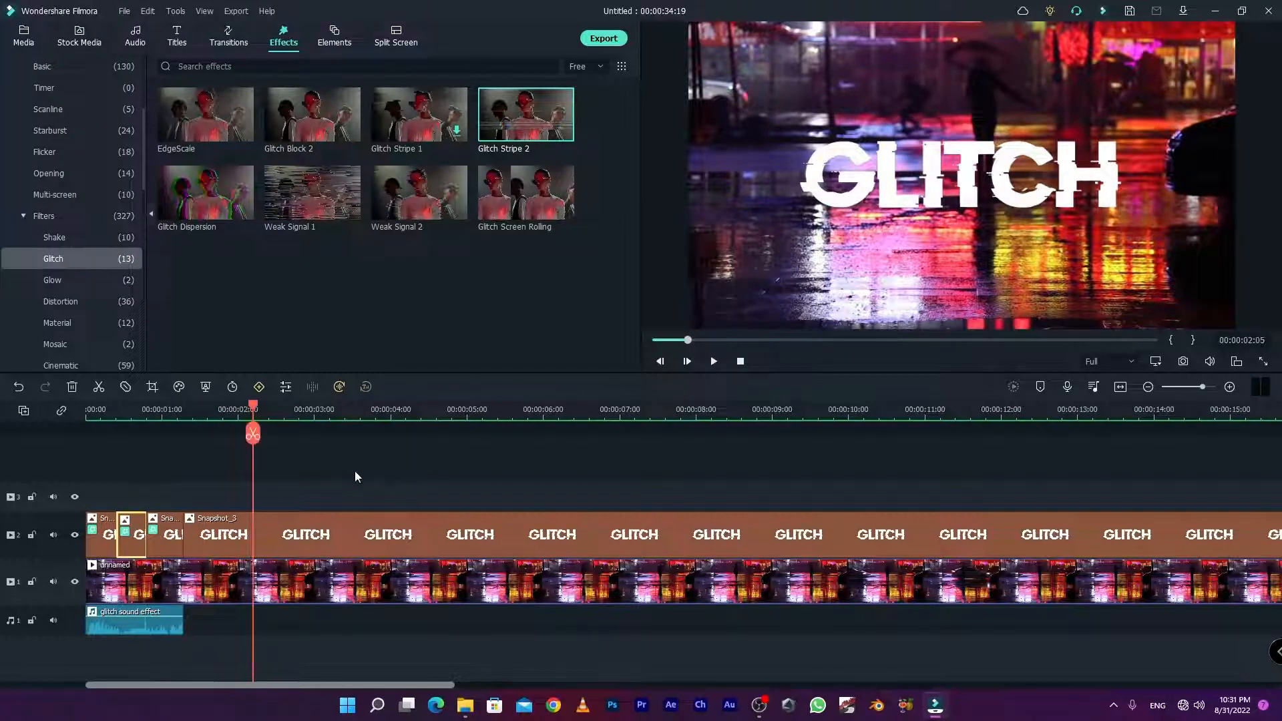
pyautogui.moveTo(542, 413); pyautogui.dragTo(479, 425)
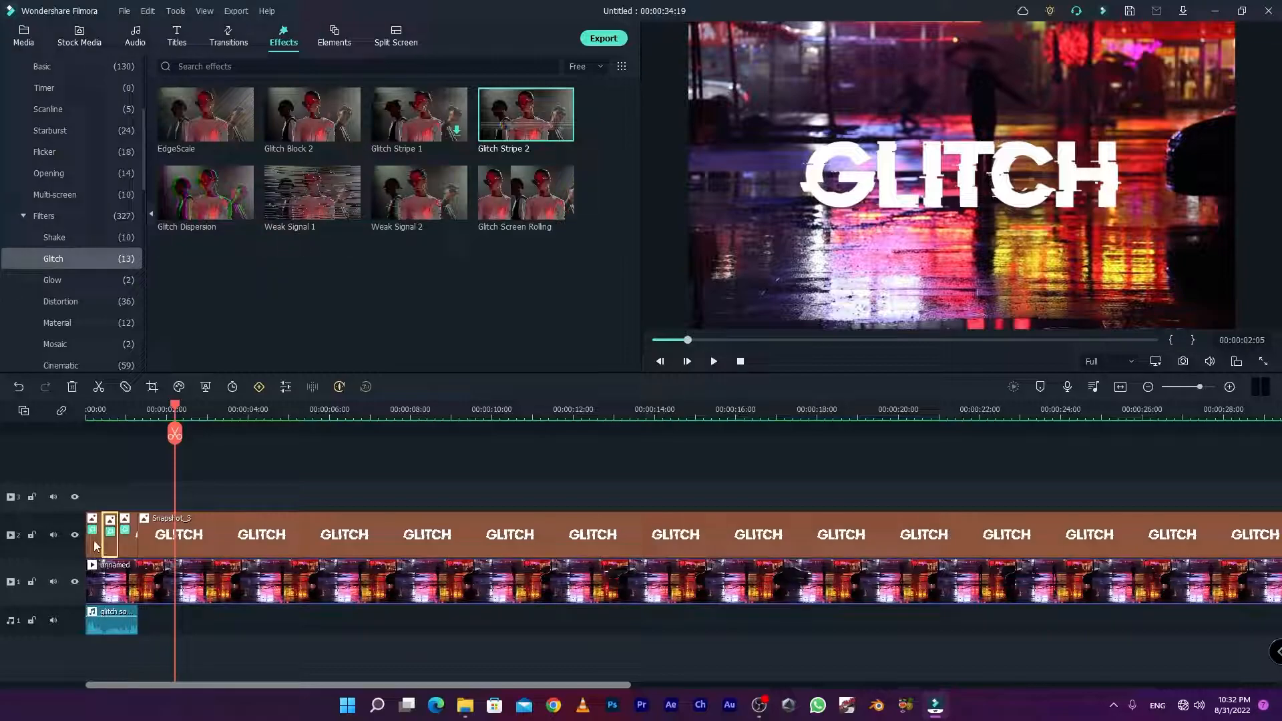
pyautogui.moveTo(436, 413); pyautogui.dragTo(495, 414)
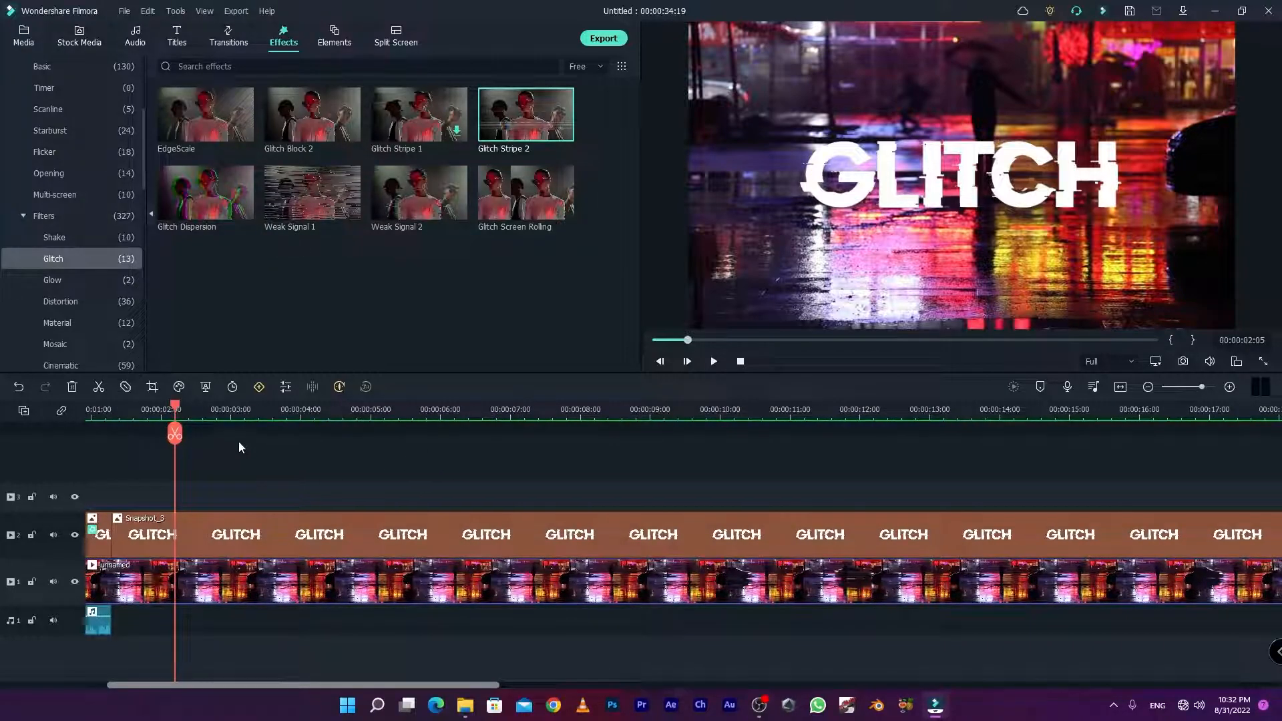